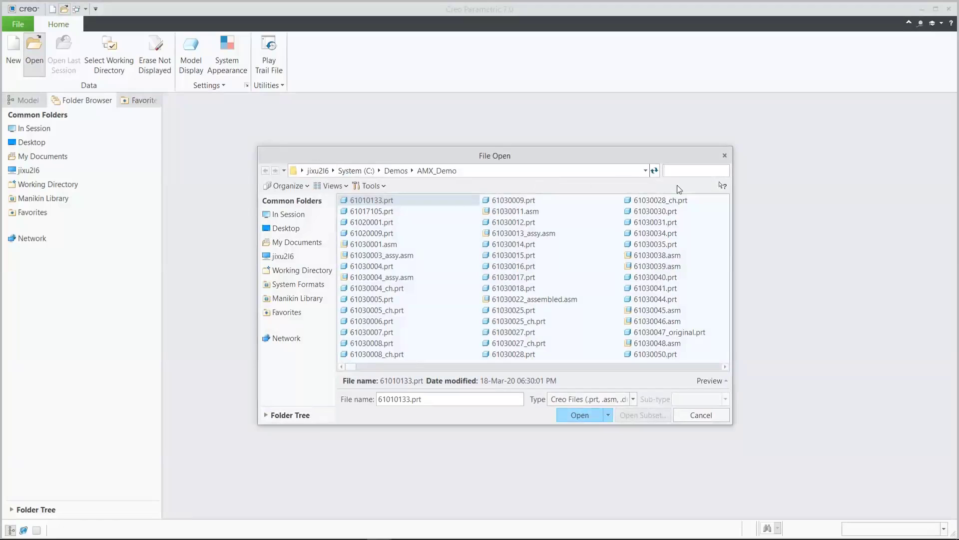
Find the vvtc46oc_assy.asm motorcycle assembly in the AMX_Demo folder and open it
{"action": "type", "text": "vvtc"}
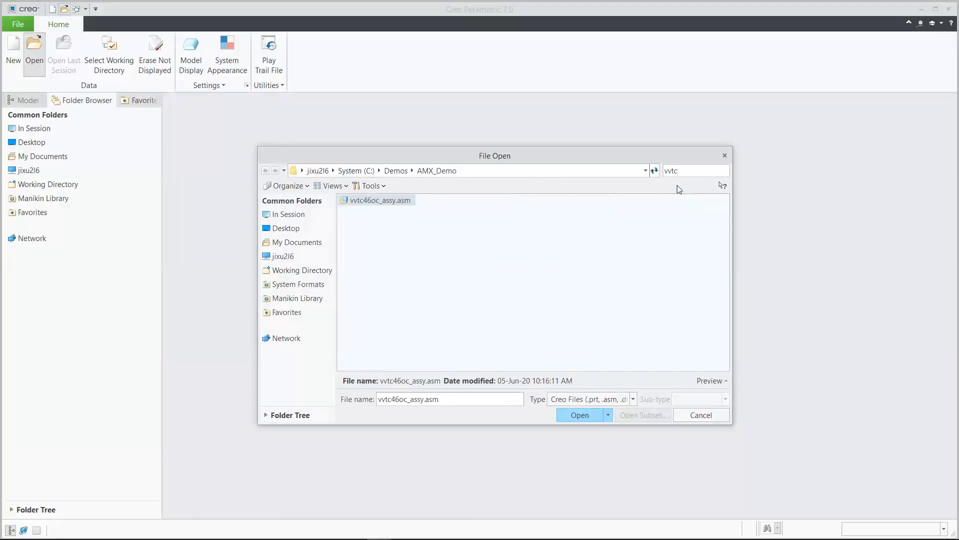
{"action": "left_click", "coordinate": [405, 201]}
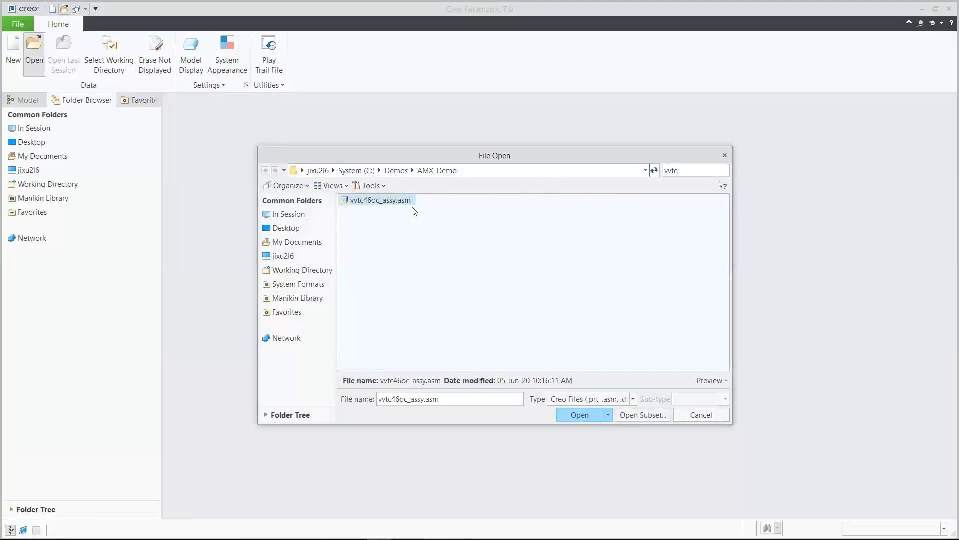
{"action": "left_click", "coordinate": [578, 412]}
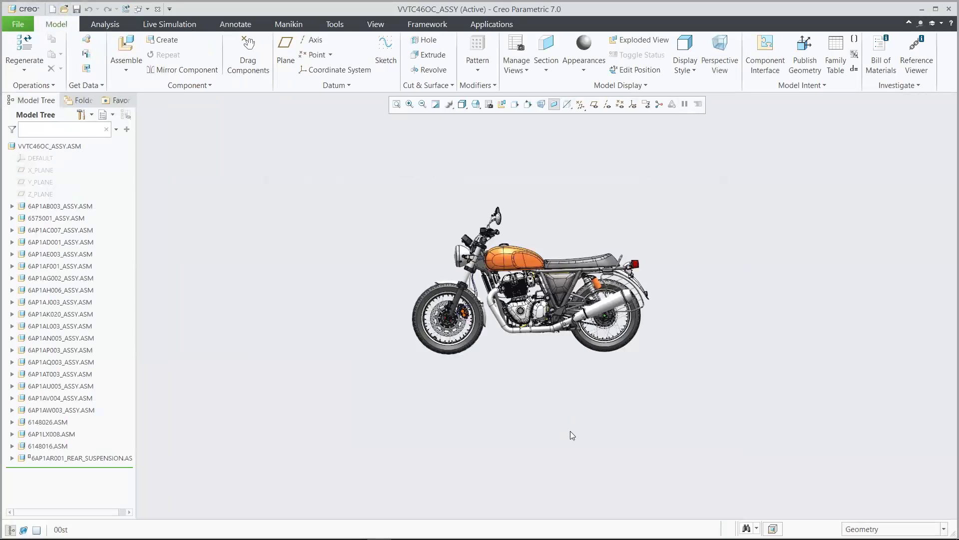
Hide the outer cover of the rear silencer and open the inner canister part 6576229.PRT in its own window
{"action": "type", "text": "00su"}
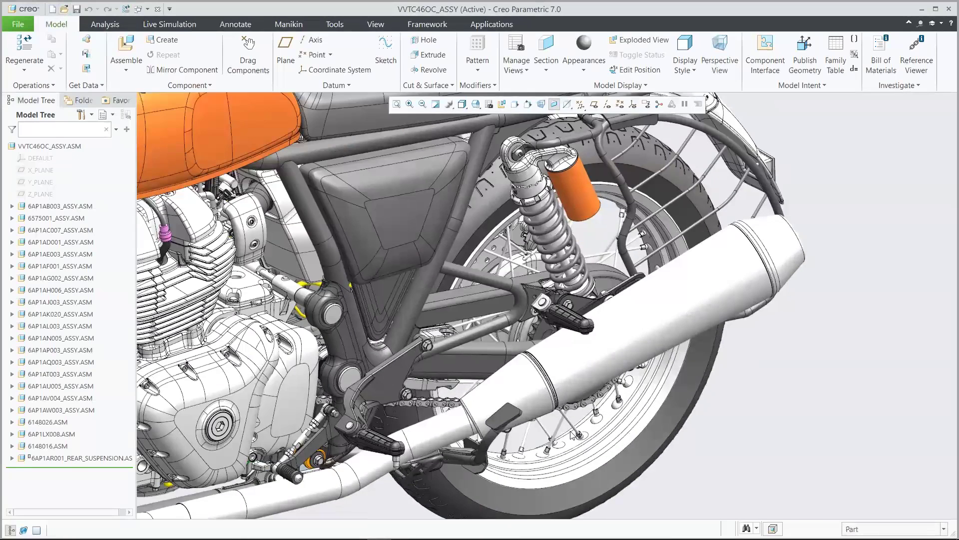
{"action": "left_click", "coordinate": [640, 334]}
{"action": "left_click", "coordinate": [659, 300]}
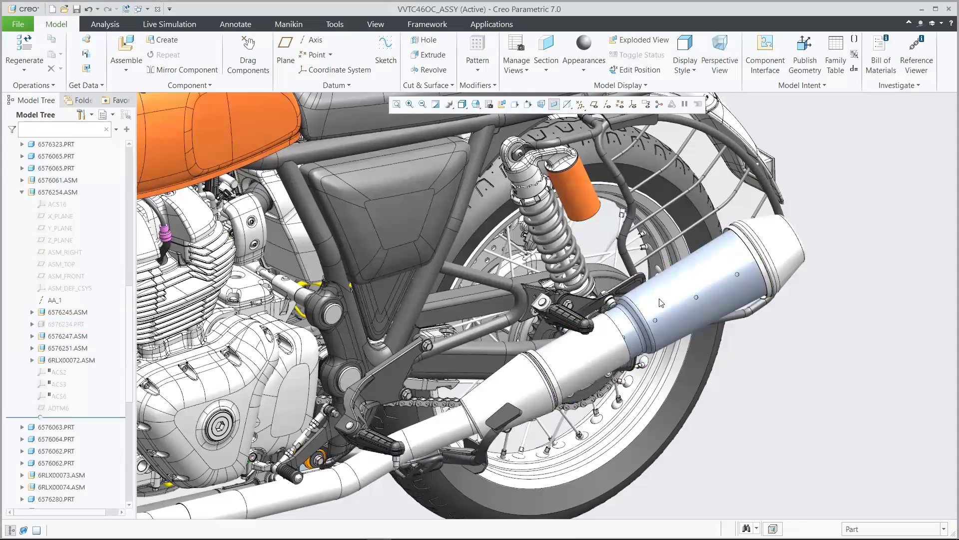
{"action": "left_click", "coordinate": [594, 356]}
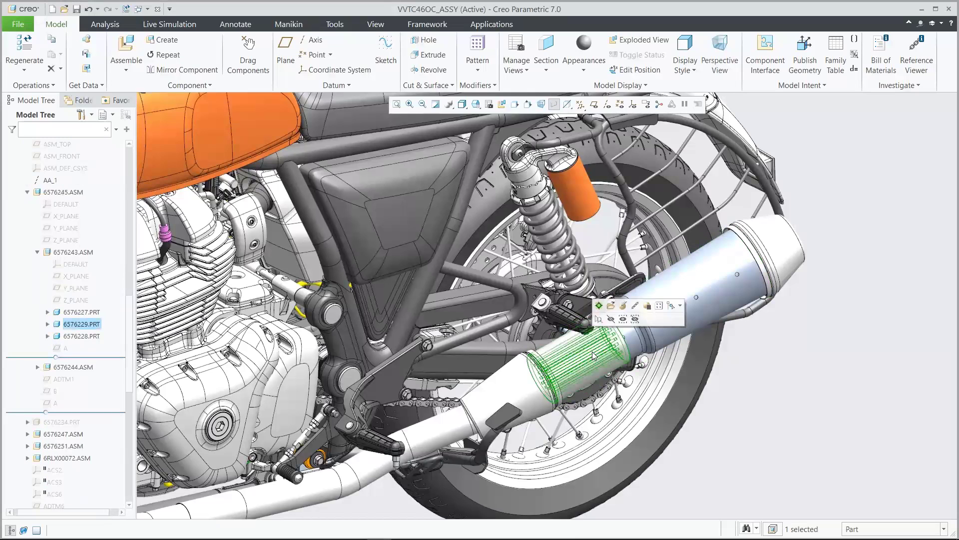
{"action": "left_click", "coordinate": [612, 306]}
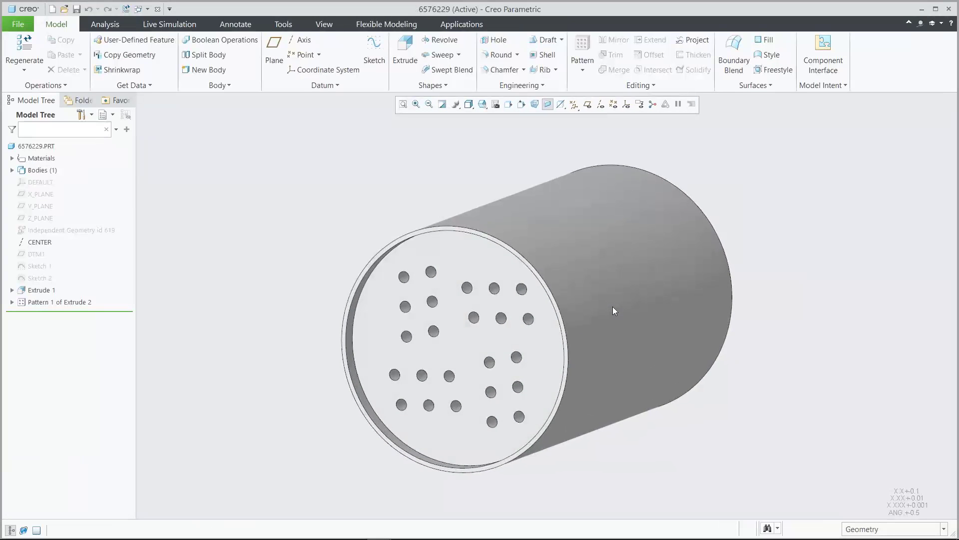
Examine the canister's interior with a temporary X-direction section offset about 30 mm, and discard the section
{"action": "left_click", "coordinate": [324, 25]}
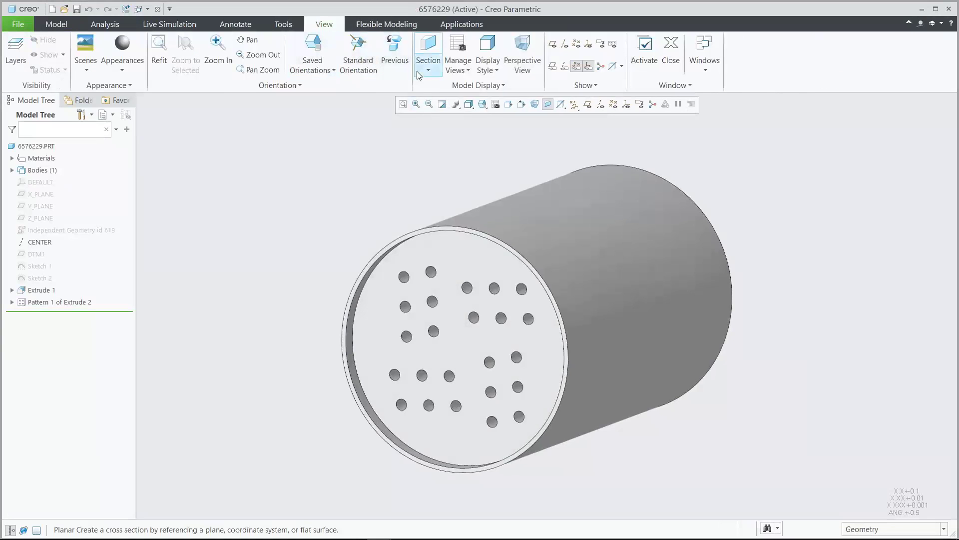
{"action": "left_click", "coordinate": [431, 72]}
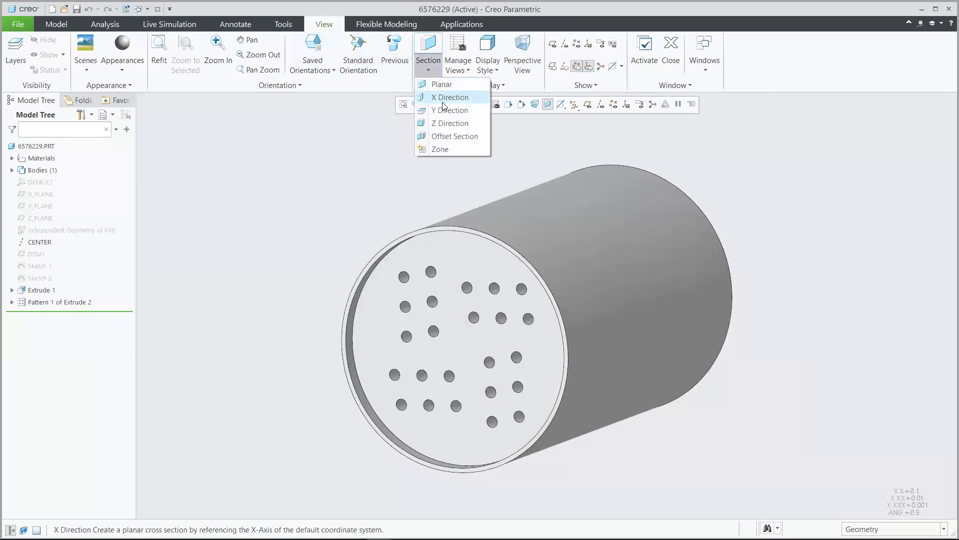
{"action": "left_click", "coordinate": [442, 102]}
{"action": "left_click_drag", "start_coordinate": [657, 289], "coordinate": [741, 318]}
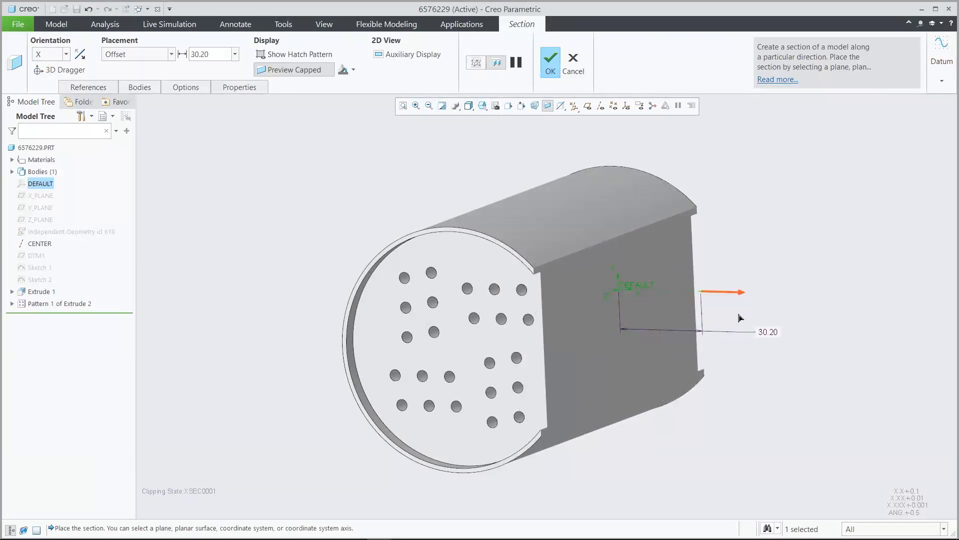
{"action": "left_click", "coordinate": [574, 63]}
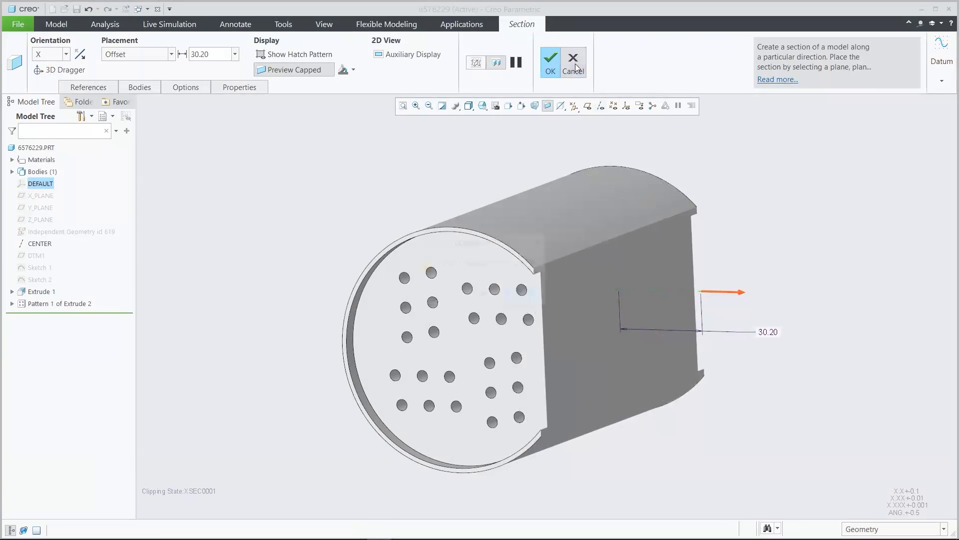
{"action": "left_click", "coordinate": [484, 293]}
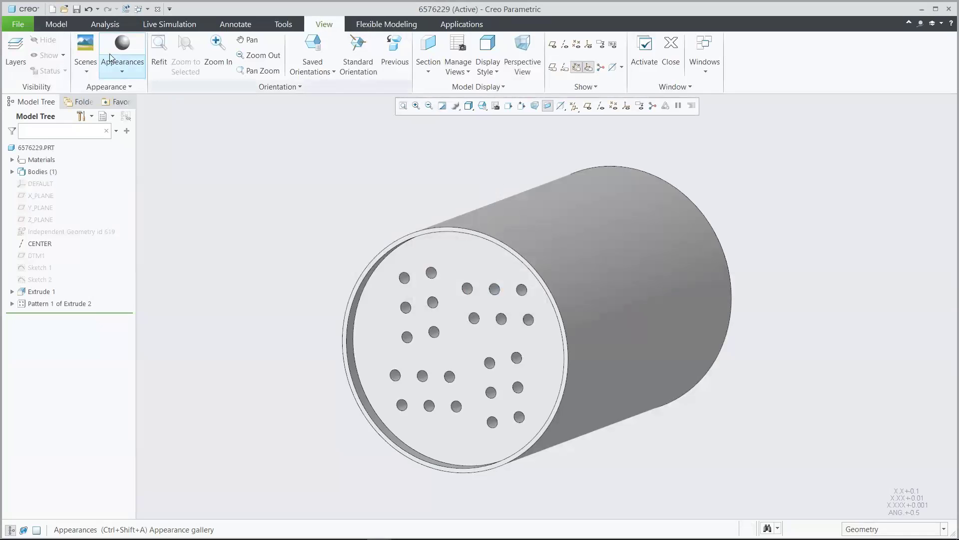
Roll the part back to before Extrude 1 and start a Lattice feature there
{"action": "left_click", "coordinate": [57, 24]}
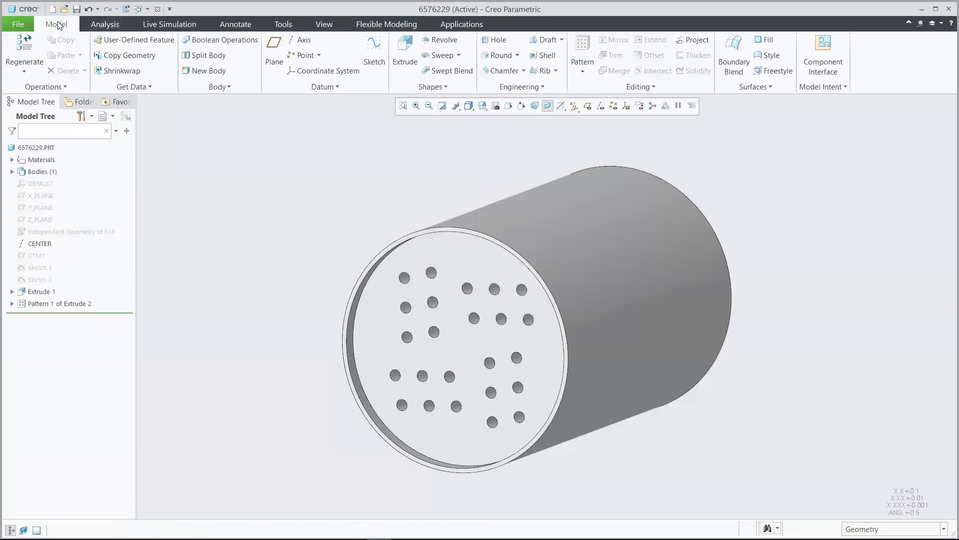
{"action": "left_click_drag", "start_coordinate": [66, 314], "coordinate": [69, 286]}
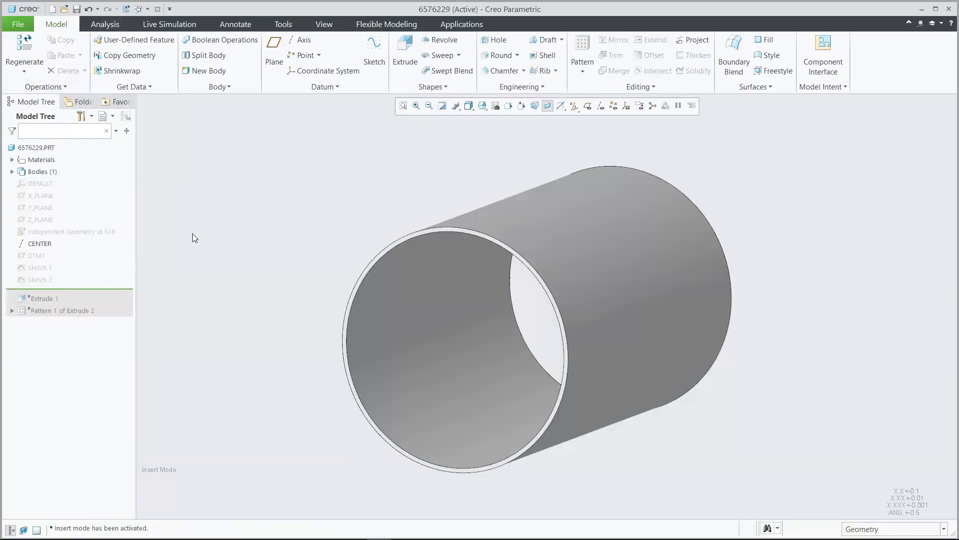
{"action": "left_click", "coordinate": [522, 86]}
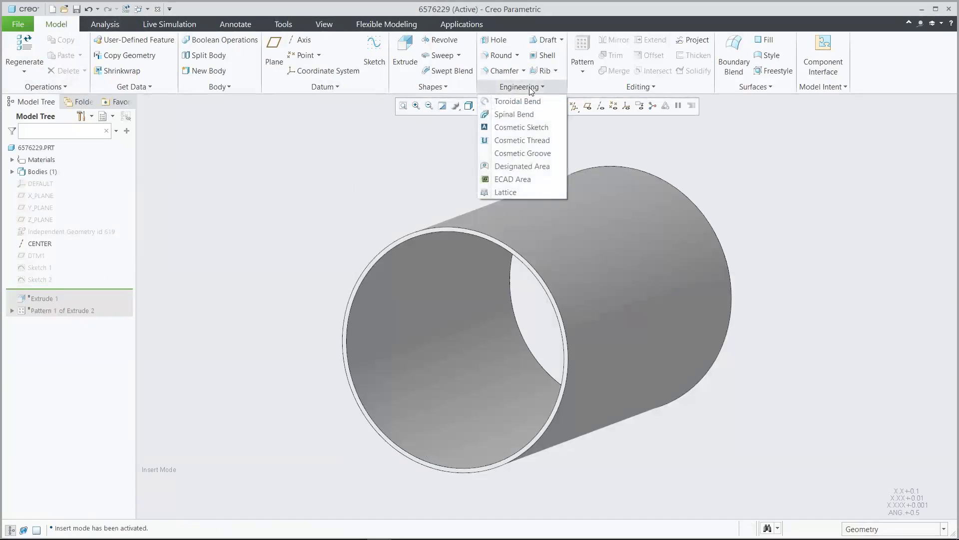
{"action": "left_click", "coordinate": [509, 191]}
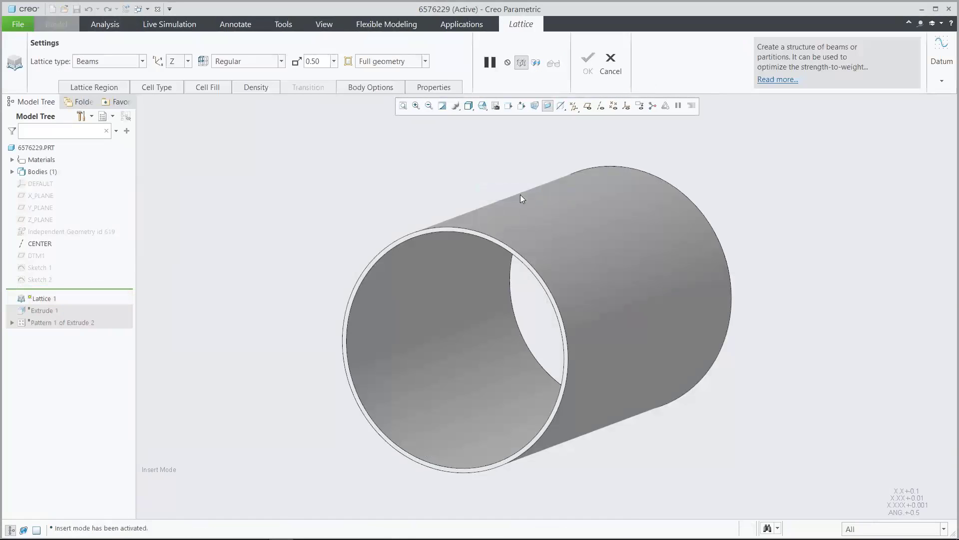
Define the lattice volume region by the tube's inner cylindrical surfaces and the ring faces at both ends
{"action": "left_click", "coordinate": [114, 88]}
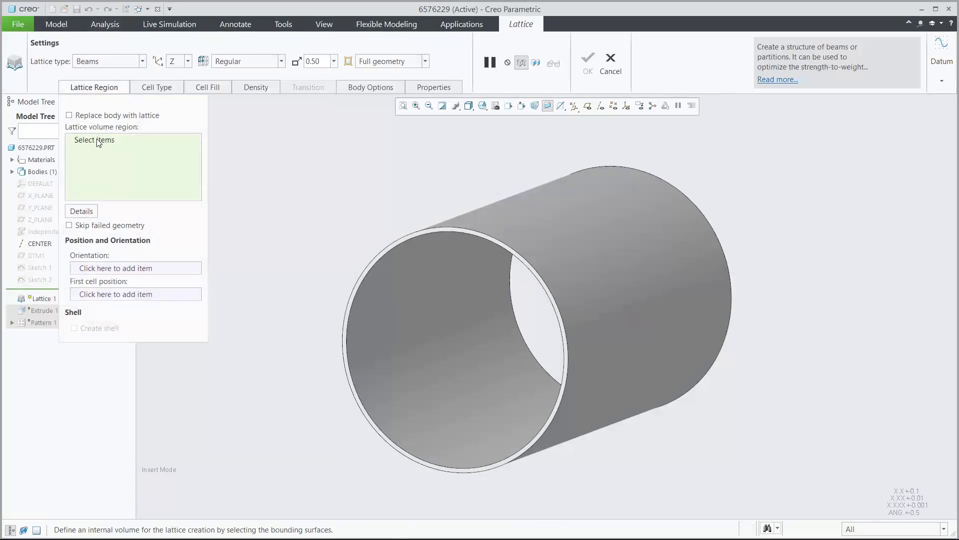
{"action": "left_click", "coordinate": [98, 141]}
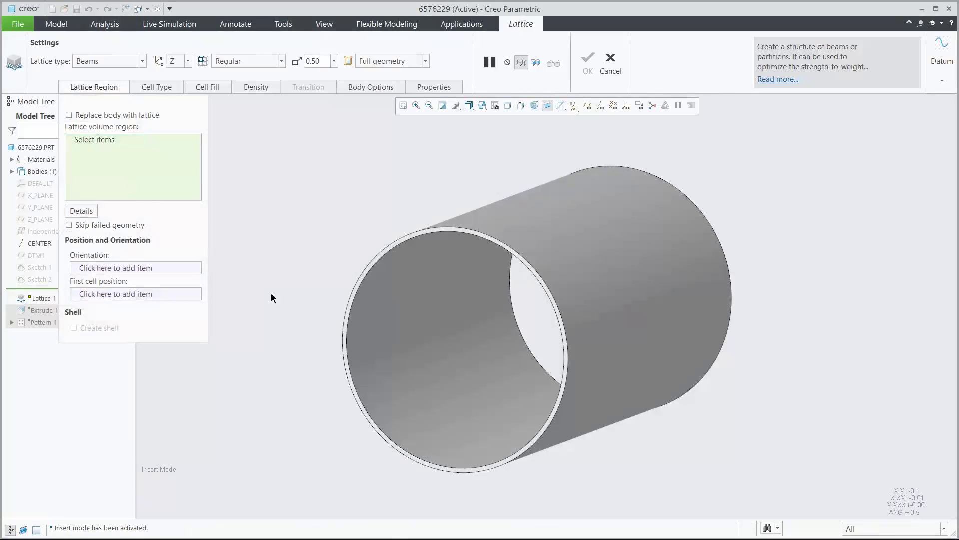
{"action": "left_click", "coordinate": [385, 385]}
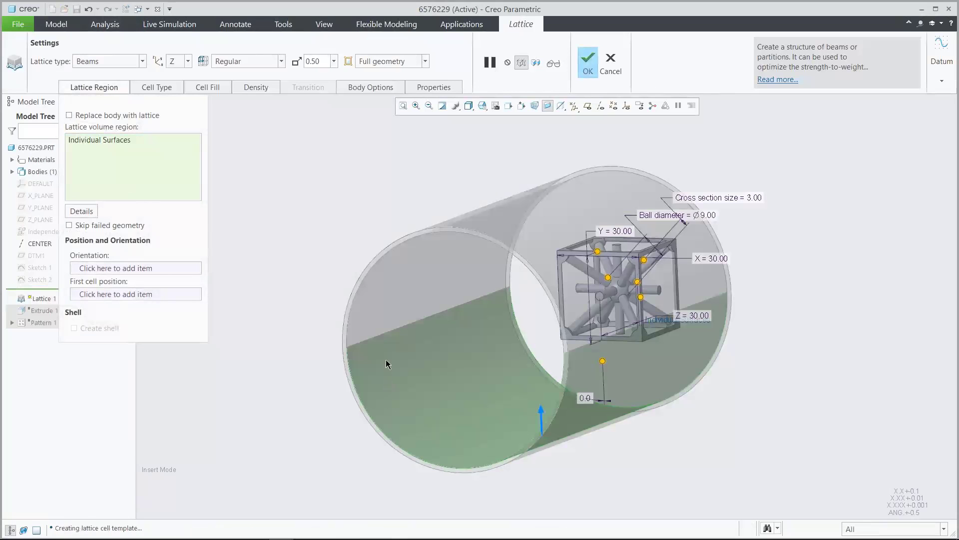
{"action": "left_click", "coordinate": [388, 310]}
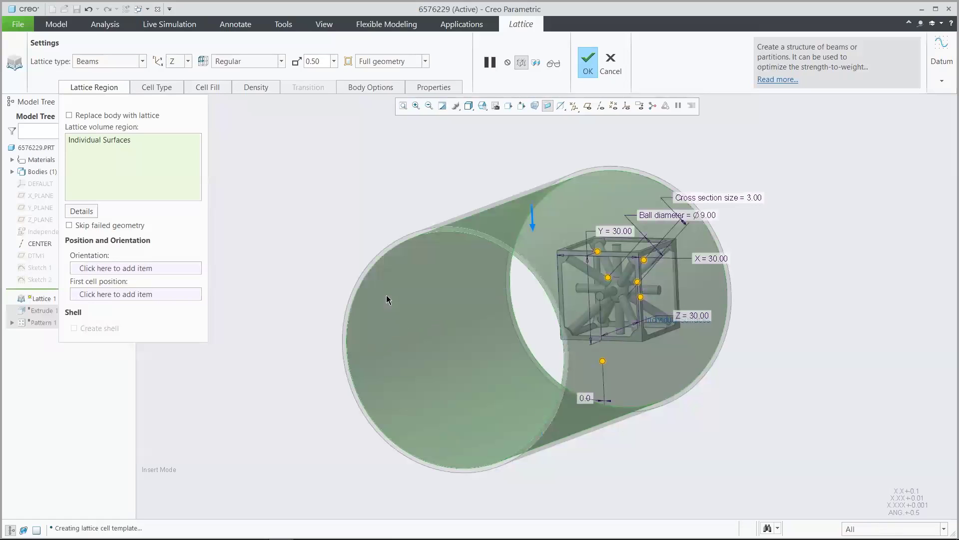
{"action": "left_click", "coordinate": [400, 238]}
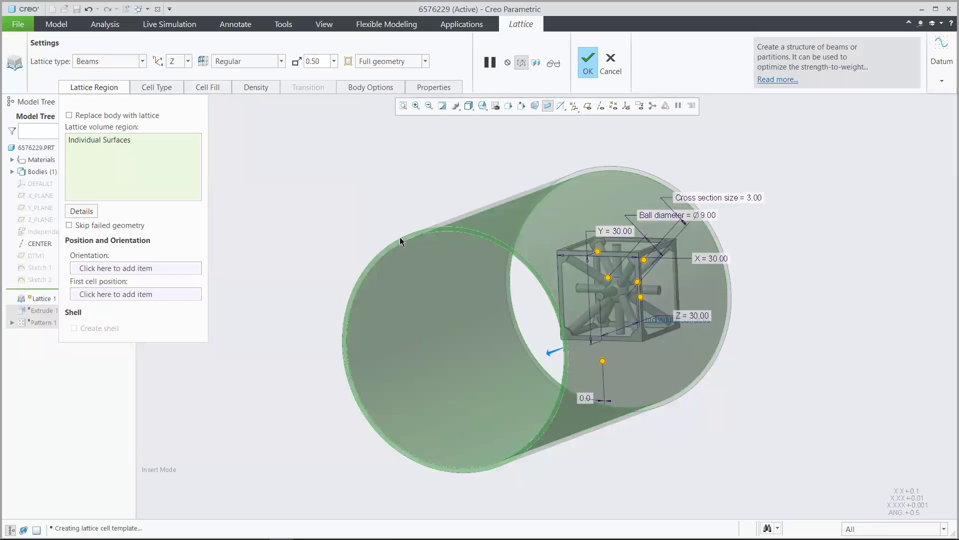
{"action": "middle_click_drag", "start_coordinate": [368, 170], "coordinate": [367, 170]}
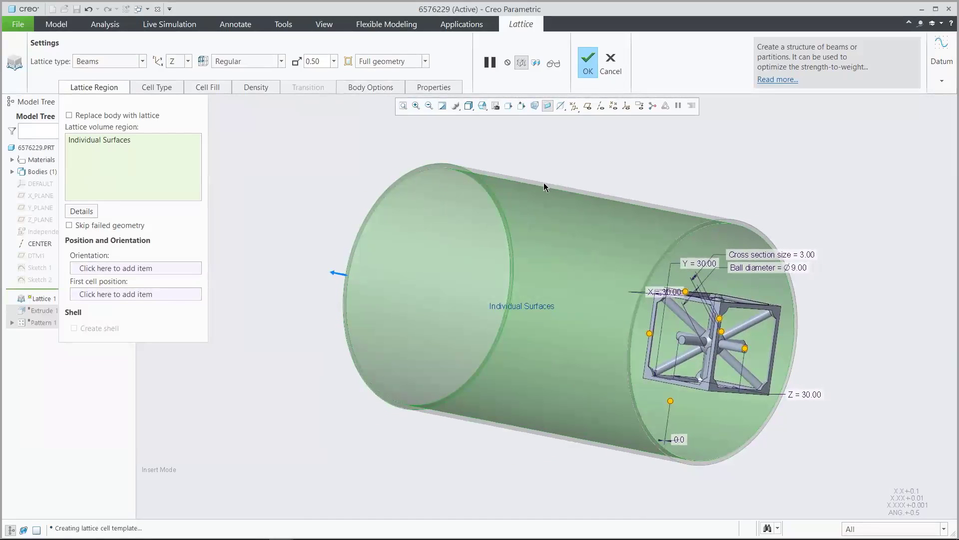
{"action": "left_click", "coordinate": [733, 221]}
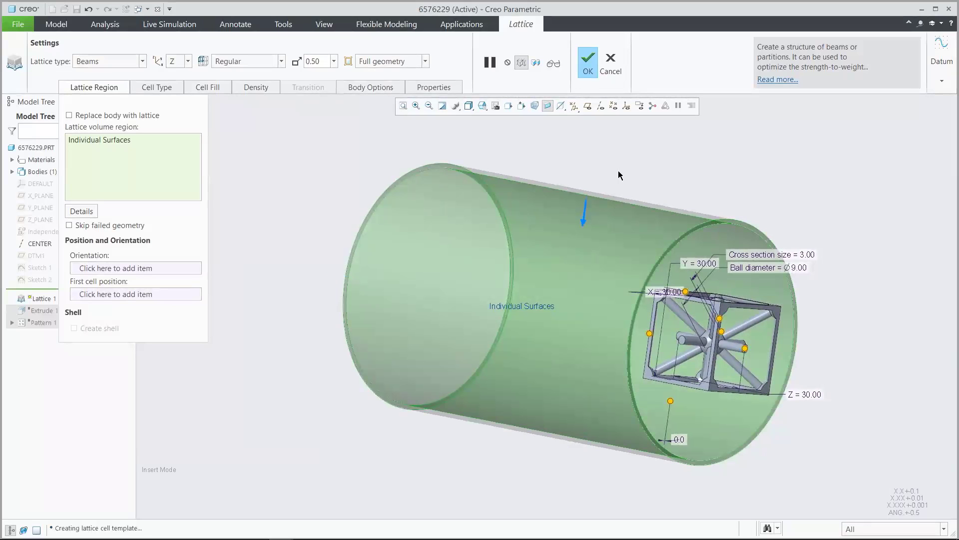
{"action": "middle_click_drag", "start_coordinate": [595, 161], "coordinate": [596, 161]}
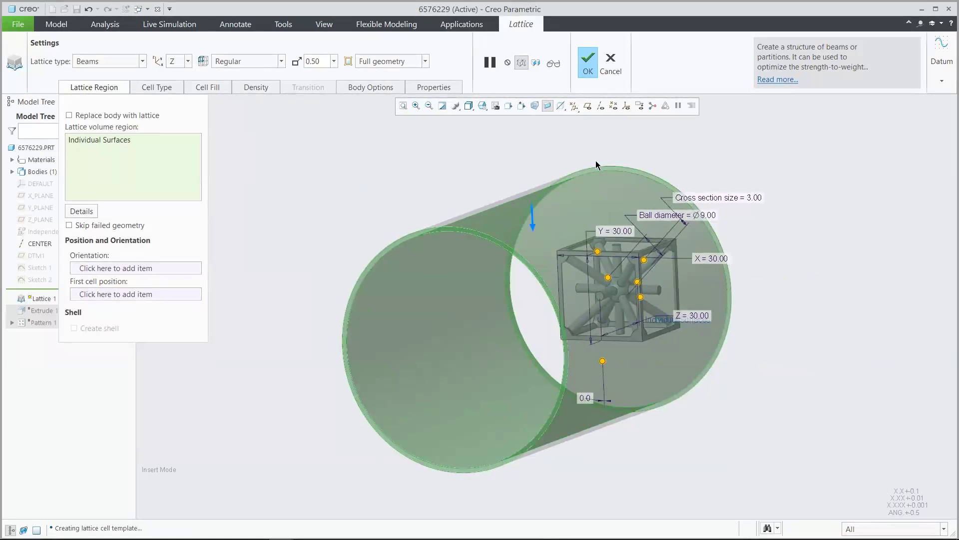
Switch the lattice cell shape to a Voronoi diagram, keeping it generated in Volume + bounding surfaces
{"action": "left_click", "coordinate": [159, 88]}
{"action": "left_click", "coordinate": [230, 137]}
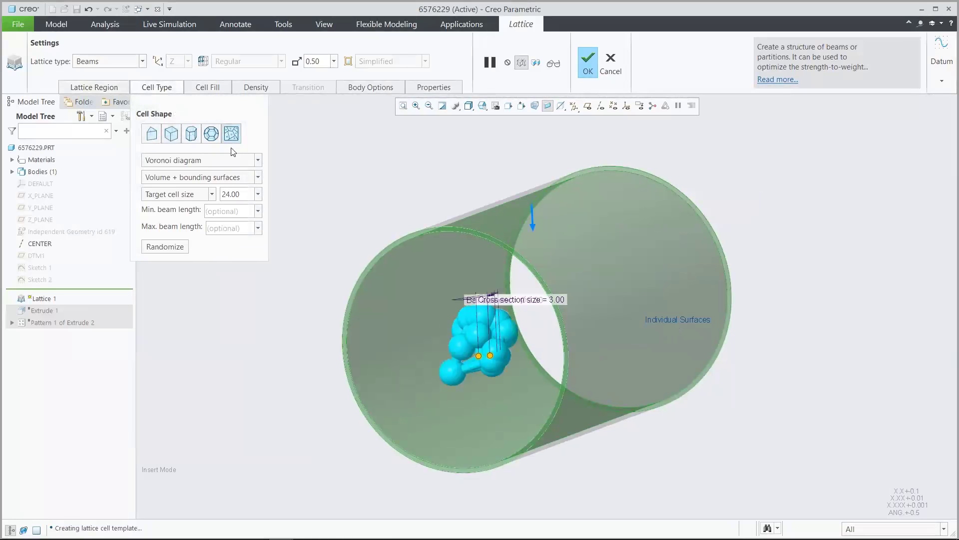
{"action": "left_click", "coordinate": [232, 159]}
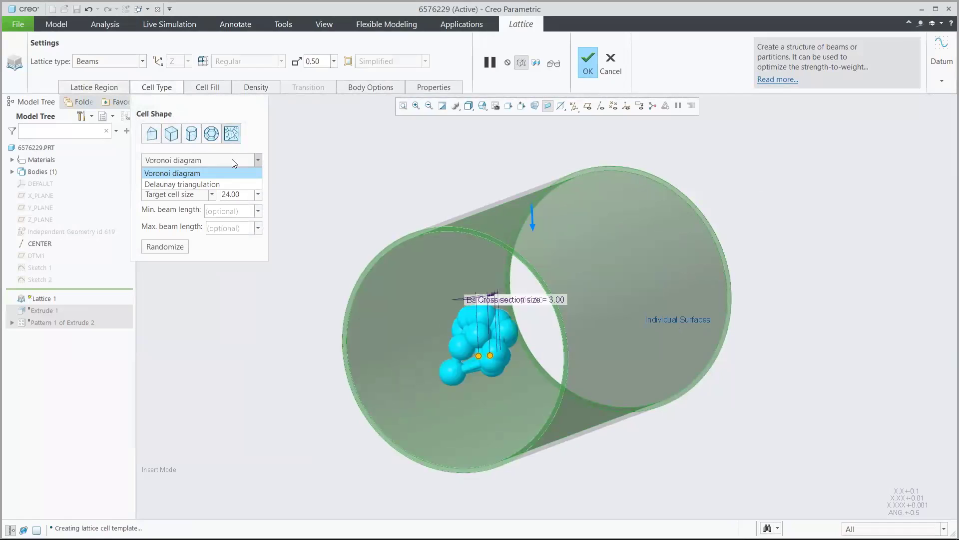
{"action": "left_click", "coordinate": [232, 159]}
{"action": "left_click", "coordinate": [241, 177]}
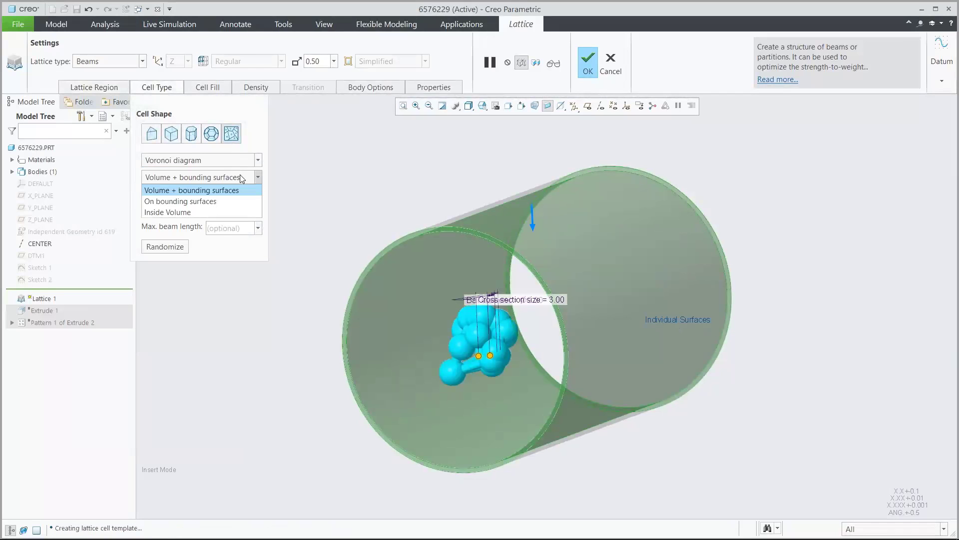
{"action": "left_click", "coordinate": [242, 178]}
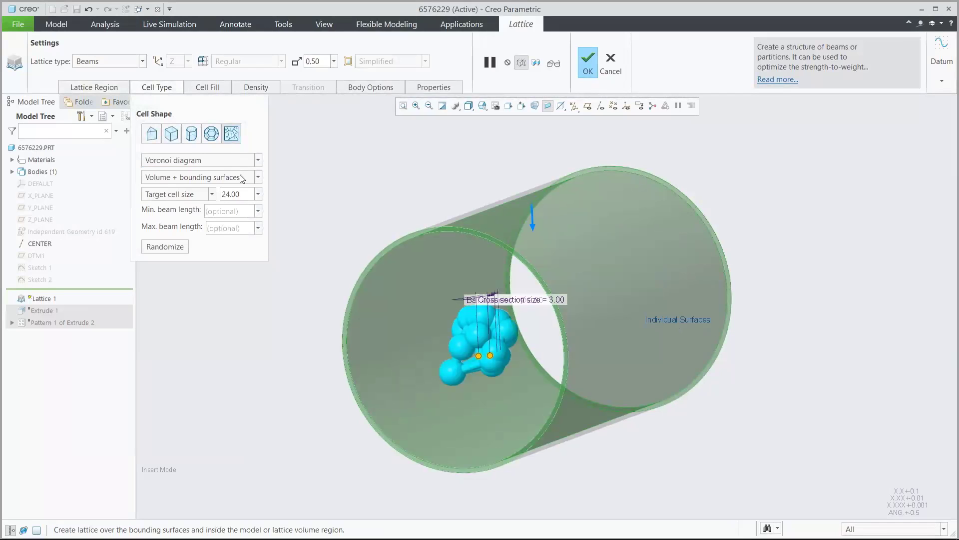
Set the Voronoi lattice's target cell size to 10 and its maximum beam length to 5
{"action": "left_click", "coordinate": [245, 192]}
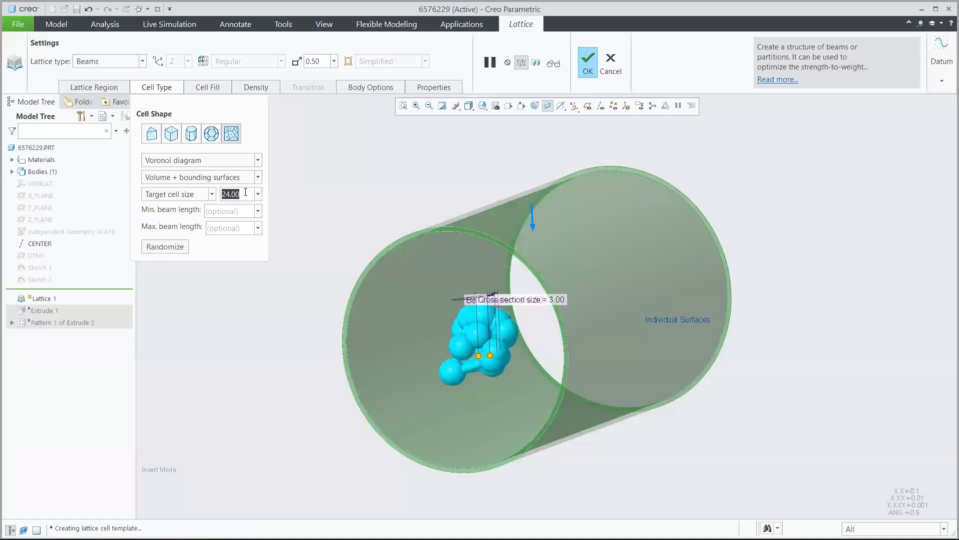
{"action": "type", "text": "10"}
{"action": "key", "text": "Return"}
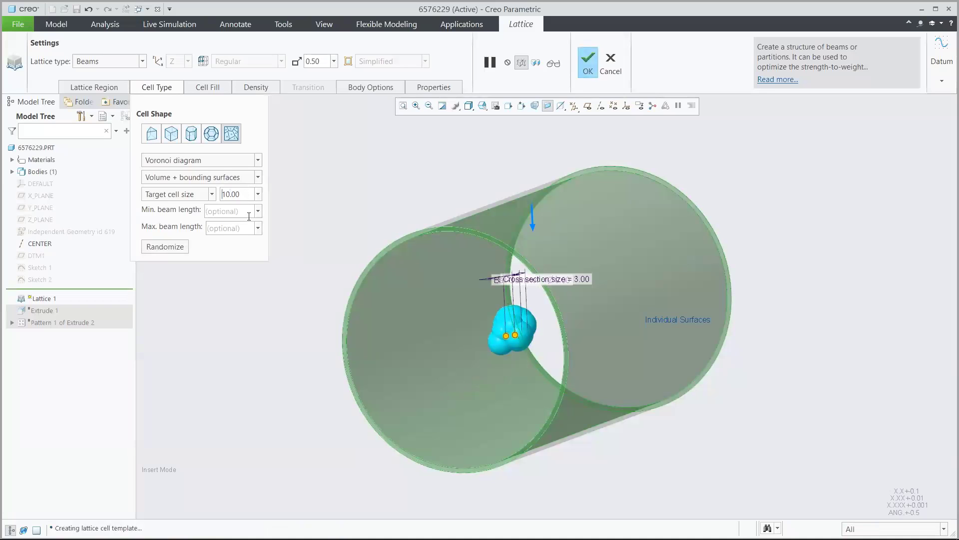
{"action": "left_click", "coordinate": [248, 225]}
{"action": "type", "text": "5"}
{"action": "key", "text": "Return"}
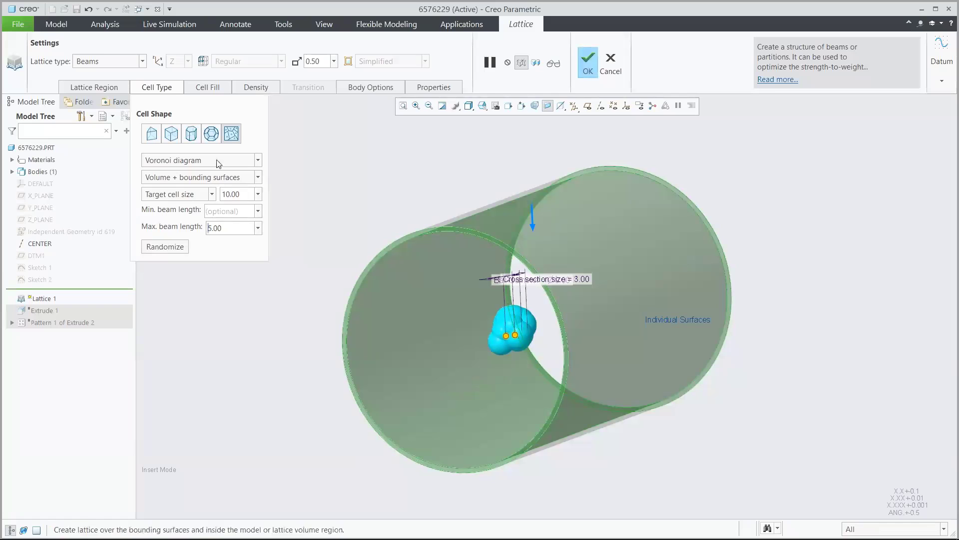
Disable the lattice's ball diameter, set the beam cross section size to 2, and preview the generated lattice
{"action": "left_click", "coordinate": [208, 87]}
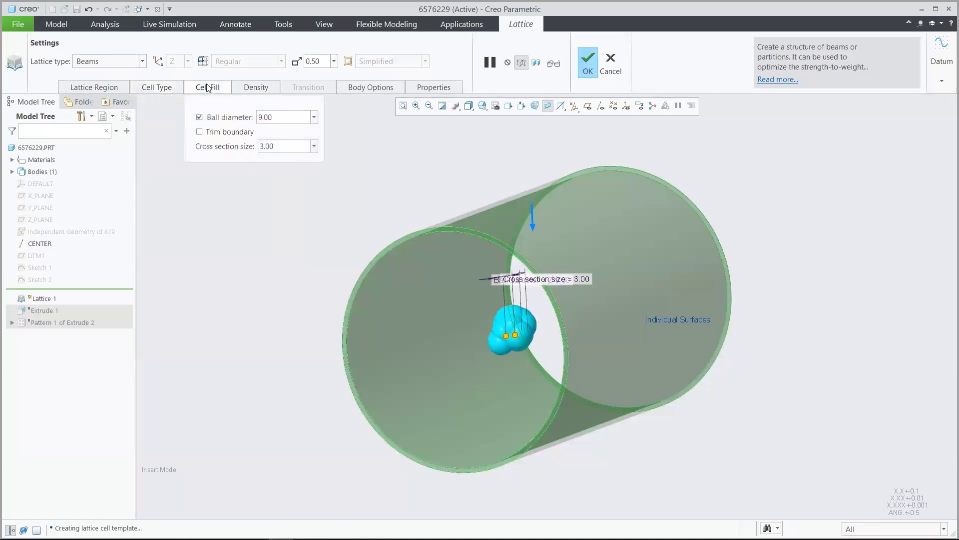
{"action": "left_click", "coordinate": [201, 119]}
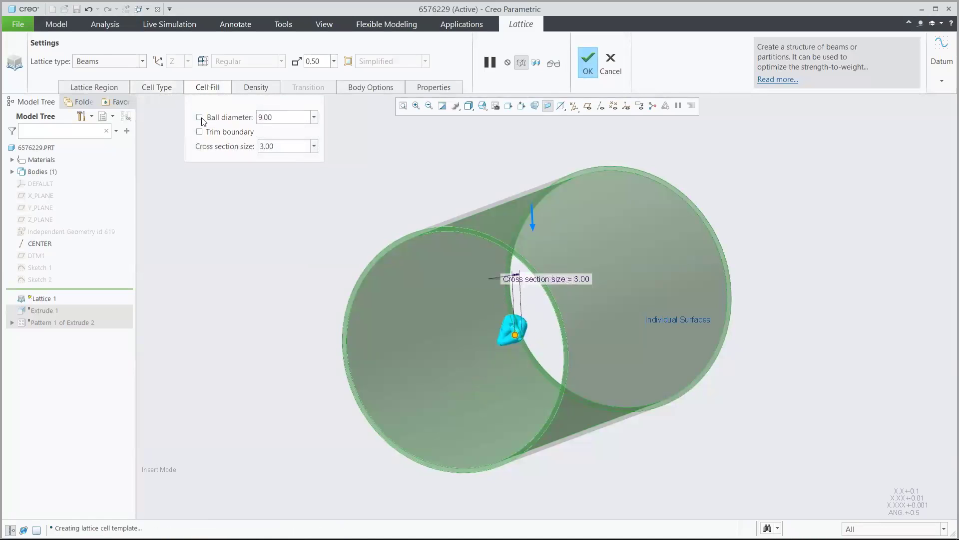
{"action": "double_click", "coordinate": [267, 146]}
{"action": "type", "text": "2"}
{"action": "key", "text": "Return"}
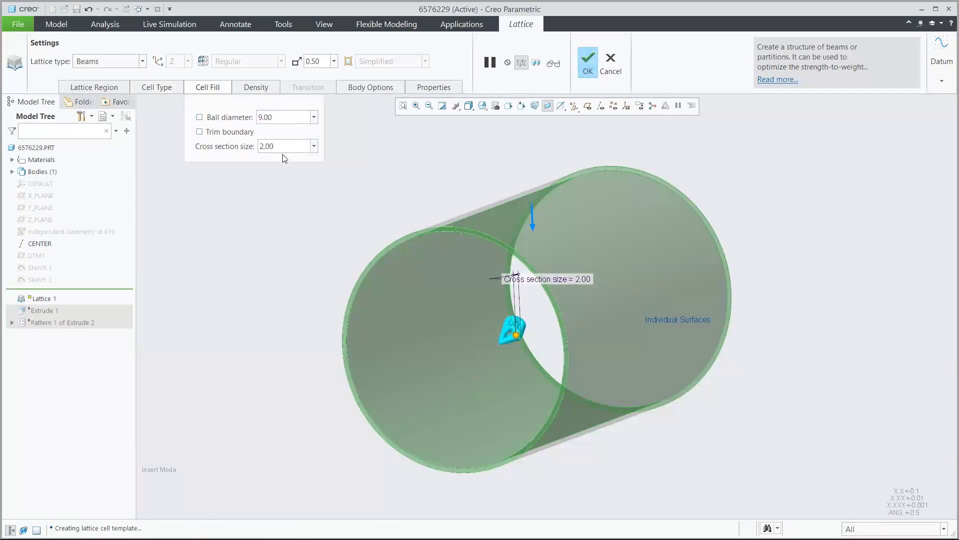
{"action": "left_click", "coordinate": [553, 63]}
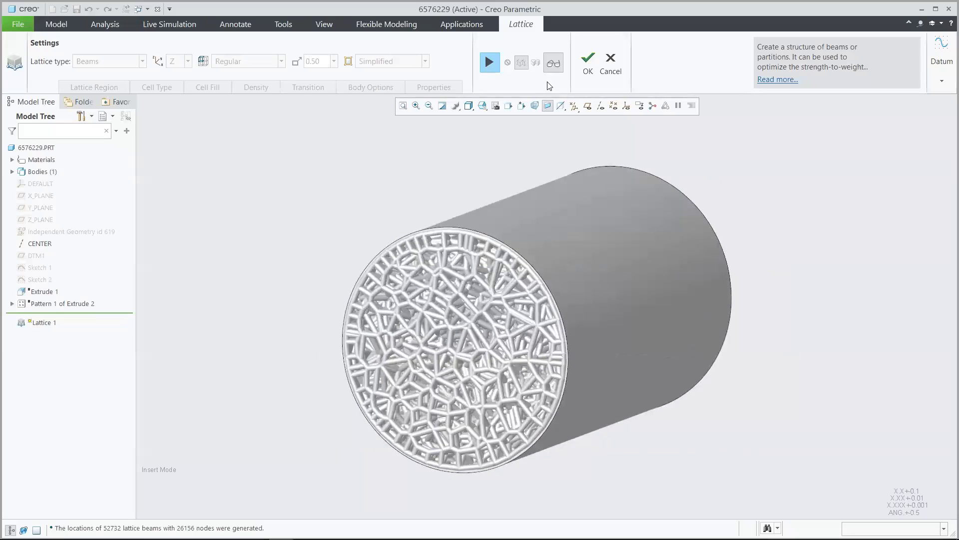
Resume the lattice definition, switch the lattice type to 2.5D and set its cell shape to hexagonal
{"action": "left_click", "coordinate": [488, 63]}
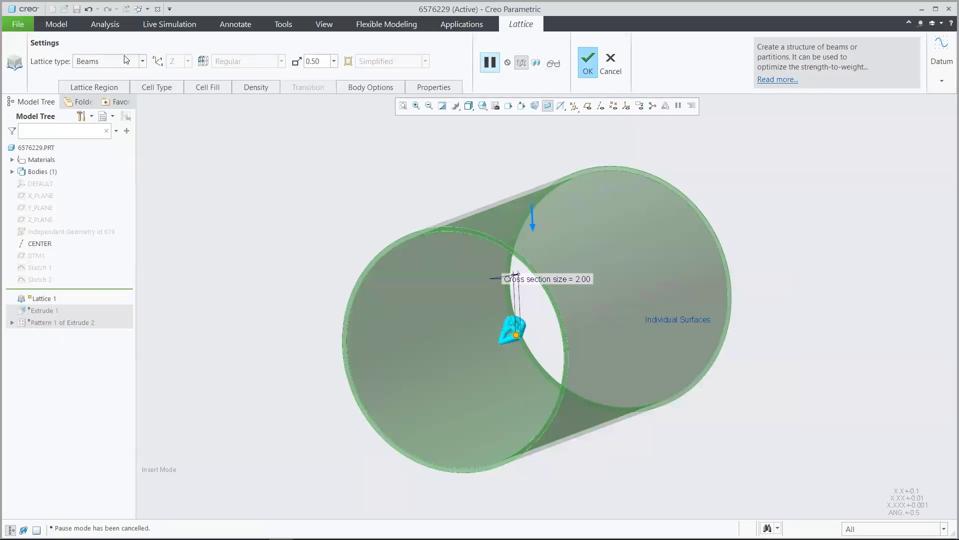
{"action": "left_click", "coordinate": [126, 60]}
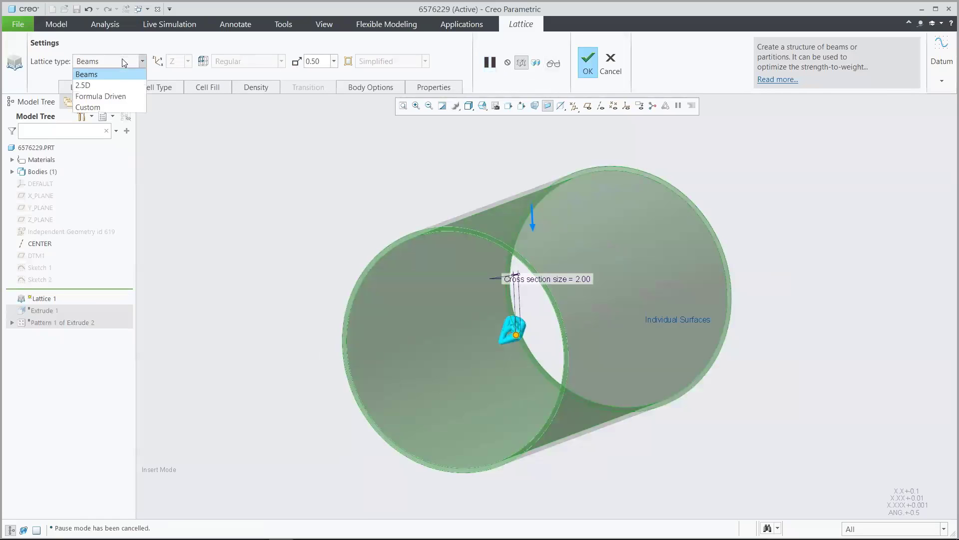
{"action": "left_click", "coordinate": [120, 86]}
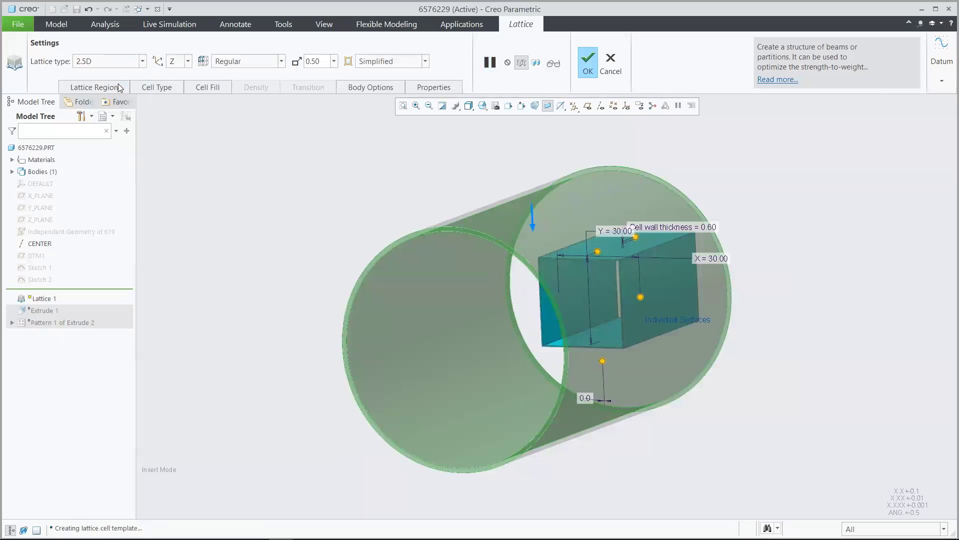
{"action": "left_click", "coordinate": [156, 88]}
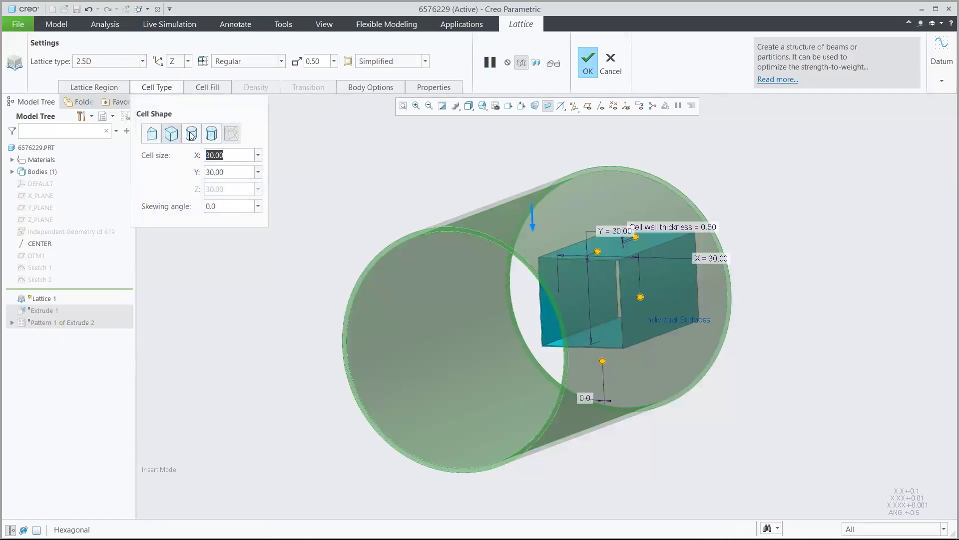
{"action": "left_click", "coordinate": [191, 134]}
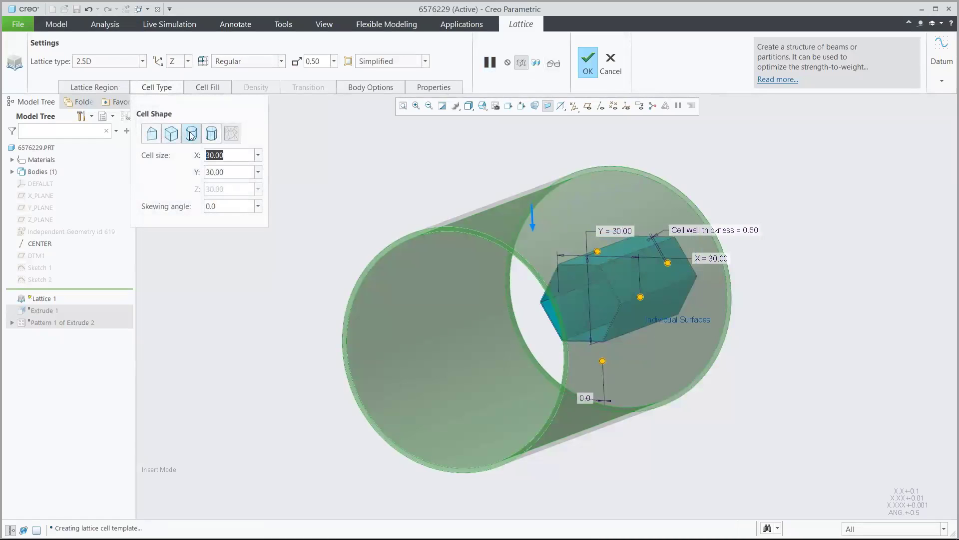
Set the hexagonal lattice's cell size to 6 in both X and Y
{"action": "type", "text": "6"}
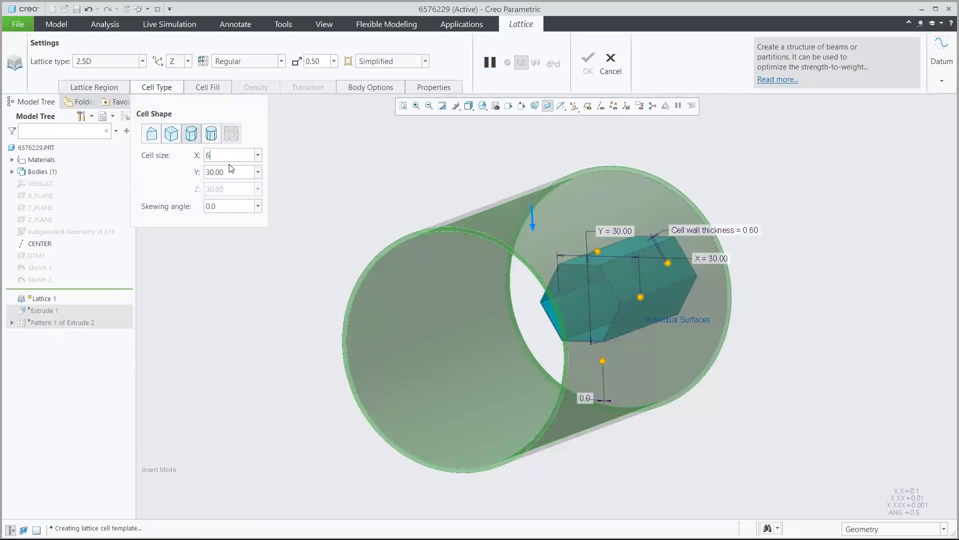
{"action": "key", "text": "Tab"}
{"action": "type", "text": "6"}
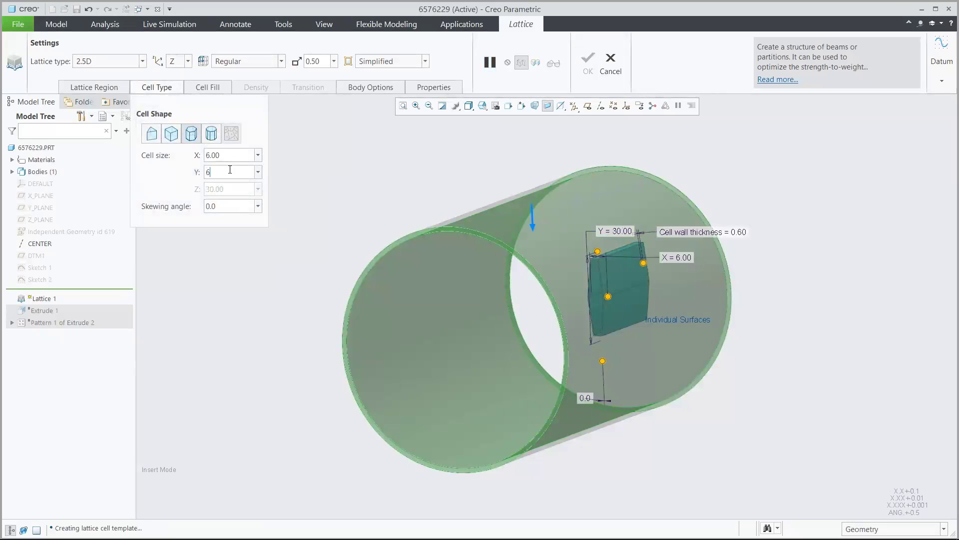
{"action": "key", "text": "Return"}
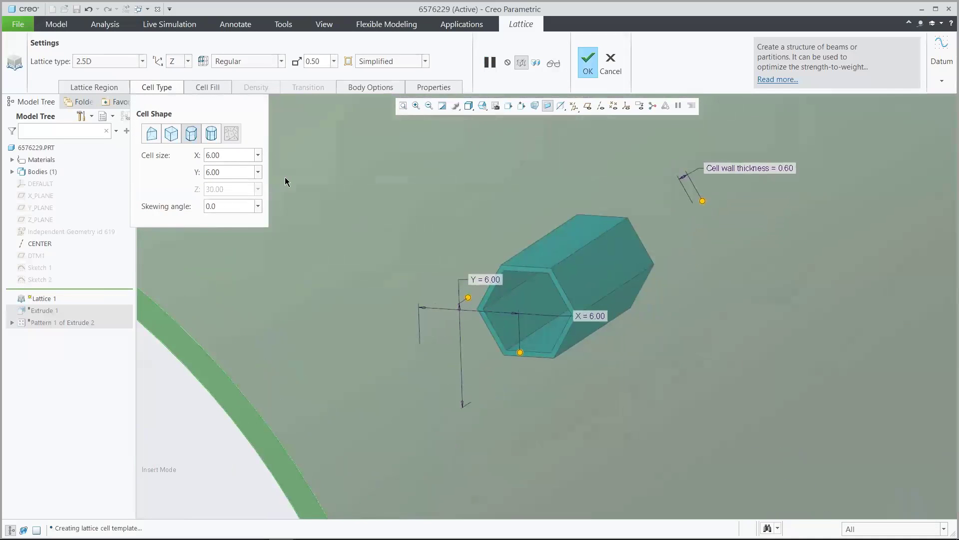
Set the hexagonal cells' wall thickness to 1.2 with a 0.40 round radius, and preview the lattice in the tube
{"action": "left_click", "coordinate": [211, 90]}
{"action": "left_click", "coordinate": [274, 134]}
{"action": "type", "text": "1.2"}
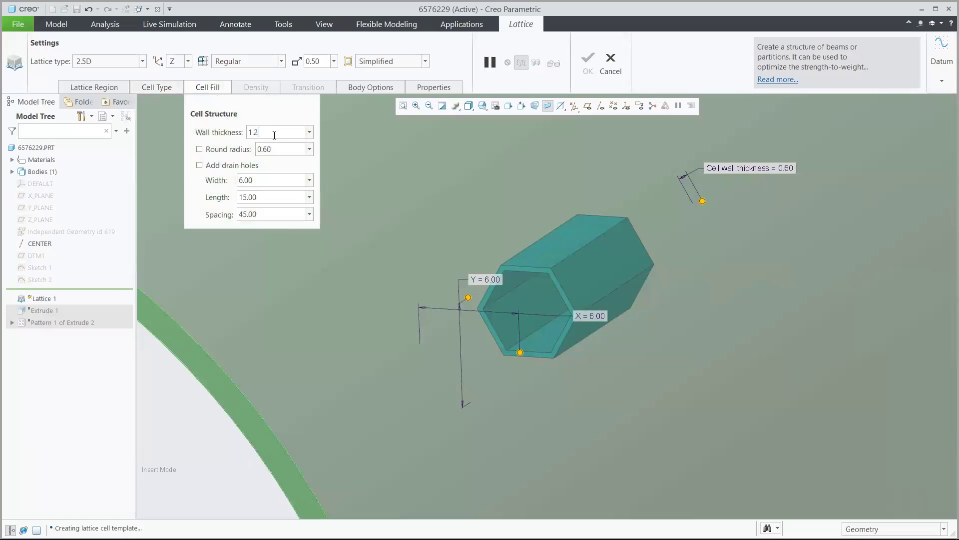
{"action": "key", "text": "Return"}
{"action": "left_click", "coordinate": [200, 149]}
{"action": "left_click", "coordinate": [277, 150]}
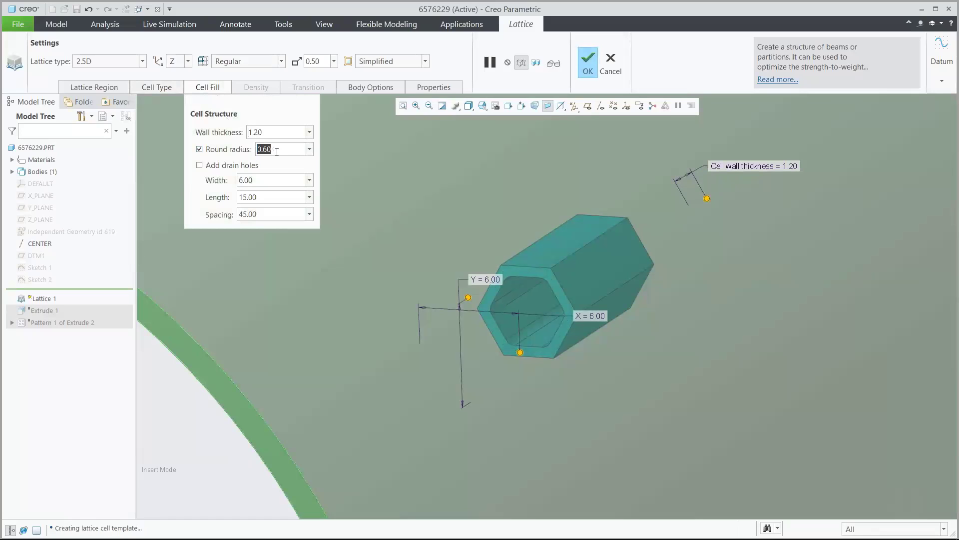
{"action": "type", "text": "0.40"}
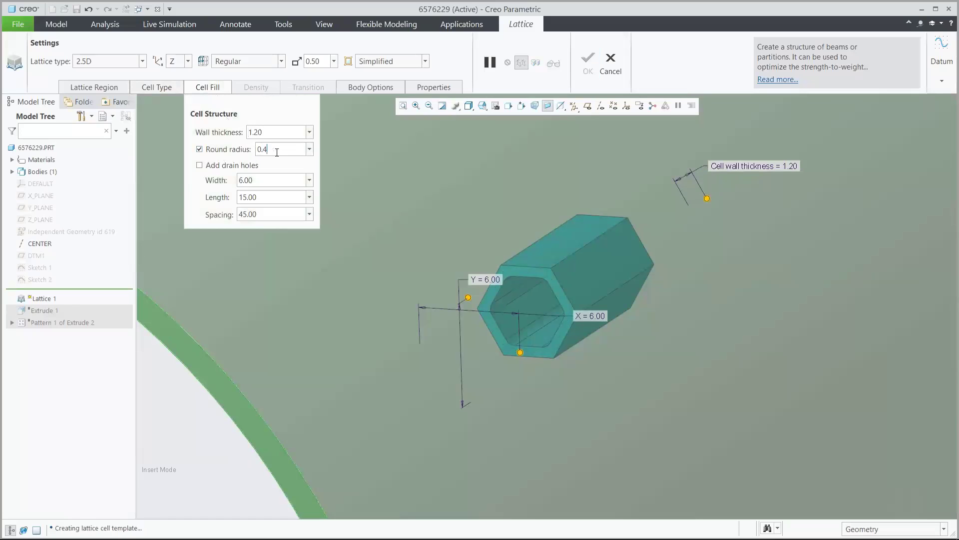
{"action": "key", "text": "Return"}
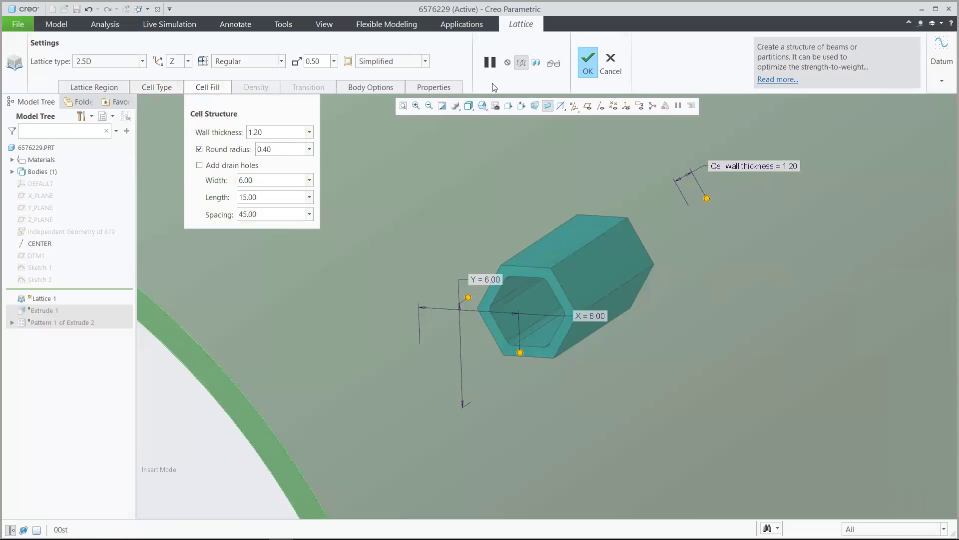
{"action": "key", "text": "ctrl+d"}
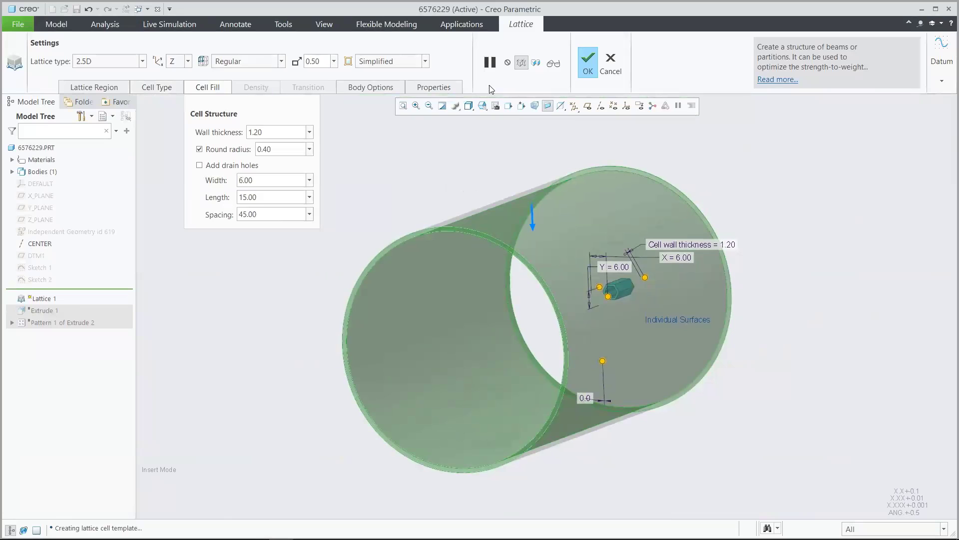
{"action": "left_click", "coordinate": [554, 63]}
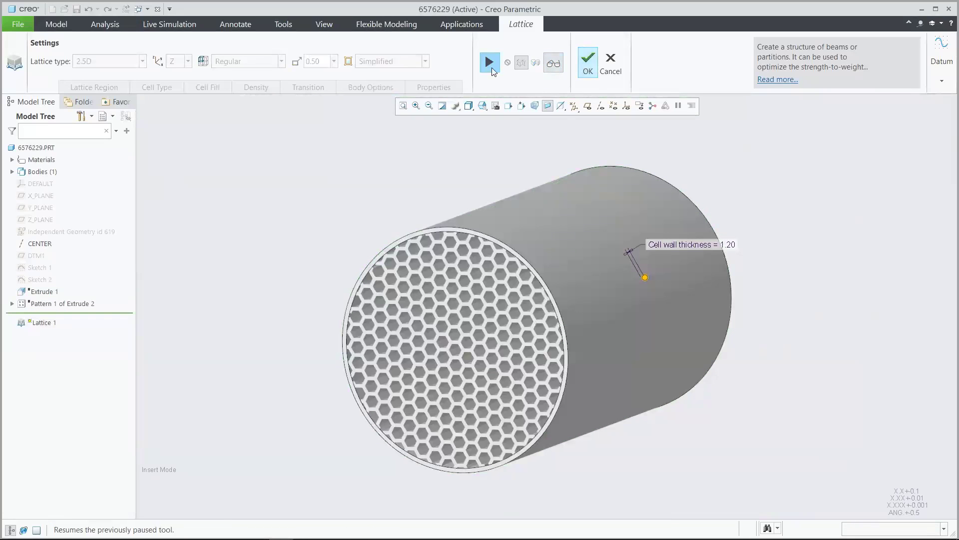
Resume the lattice definition and switch it to Formula Driven, using the Gyroid function for the cells
{"action": "left_click", "coordinate": [487, 66]}
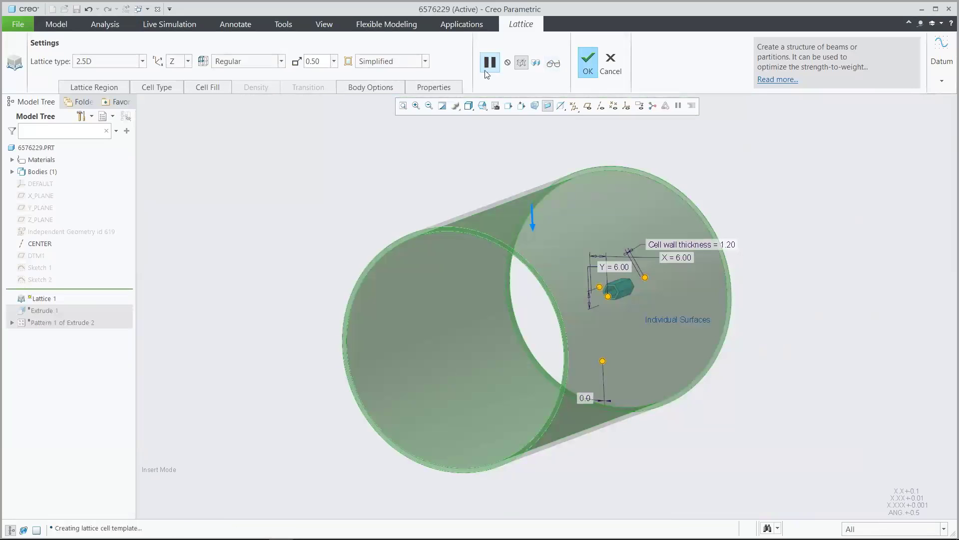
{"action": "left_click", "coordinate": [126, 62]}
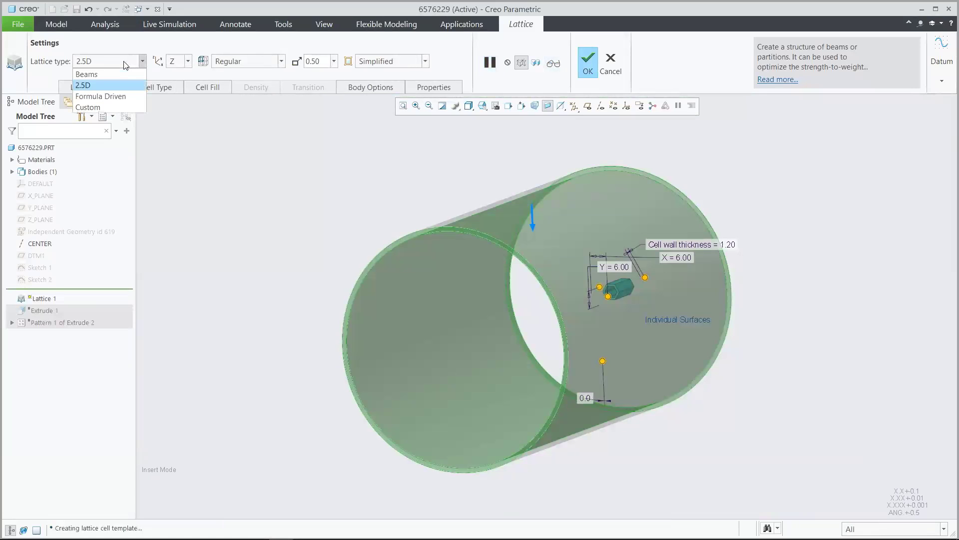
{"action": "left_click", "coordinate": [124, 96]}
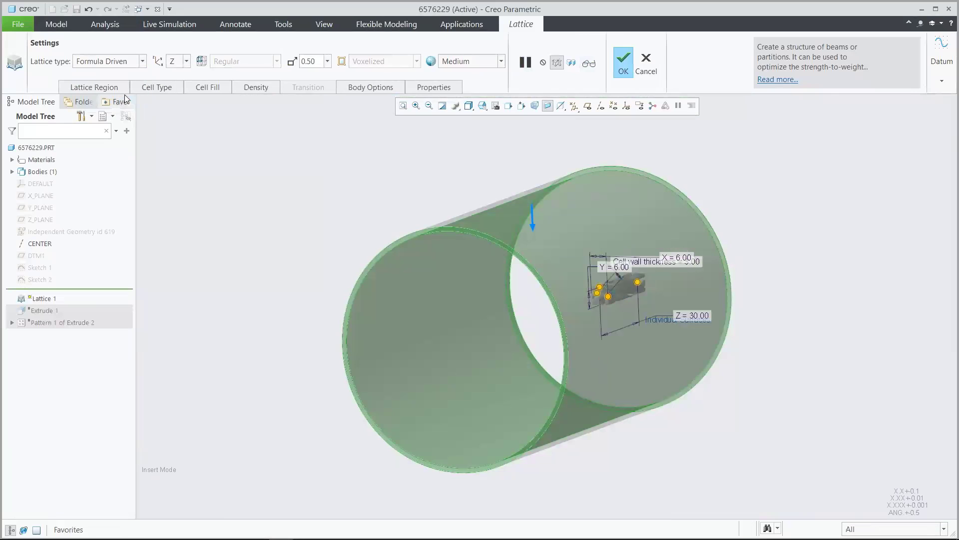
{"action": "left_click", "coordinate": [166, 89]}
{"action": "left_click", "coordinate": [190, 134]}
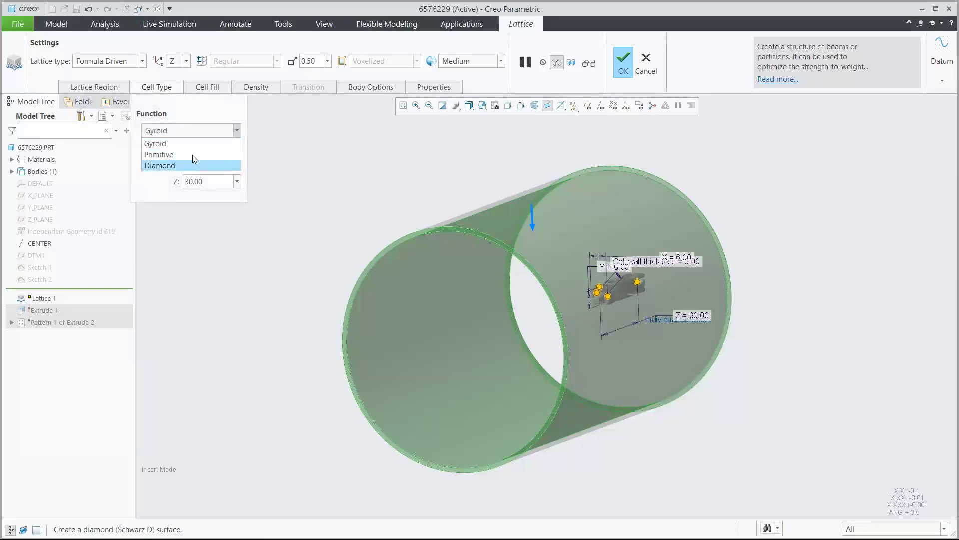
{"action": "left_click", "coordinate": [193, 145]}
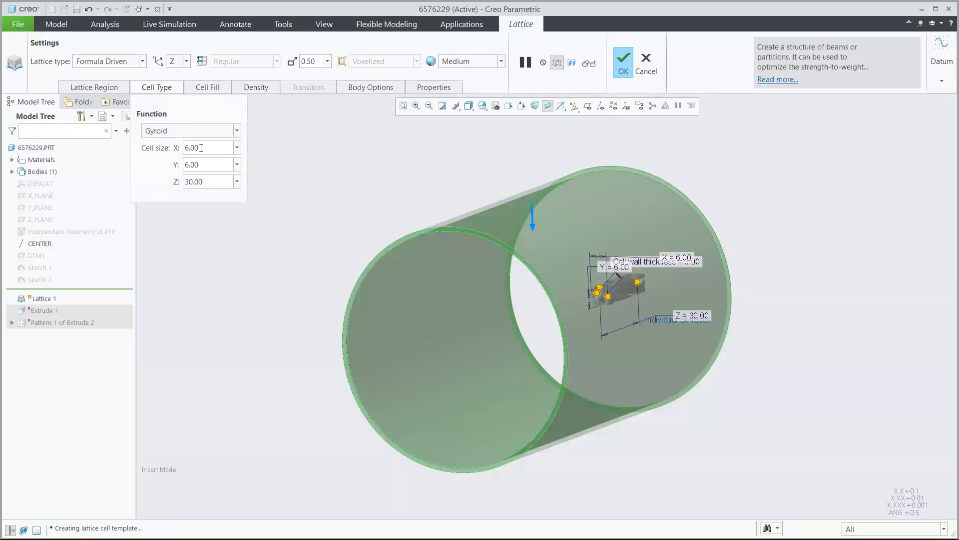
Set the gyroid cell size to 30 in X and Y, matching the Z size
{"action": "double_click", "coordinate": [204, 149]}
{"action": "type", "text": "30"}
{"action": "key", "text": "Return"}
{"action": "double_click", "coordinate": [205, 164]}
{"action": "type", "text": "30"}
{"action": "key", "text": "Return"}
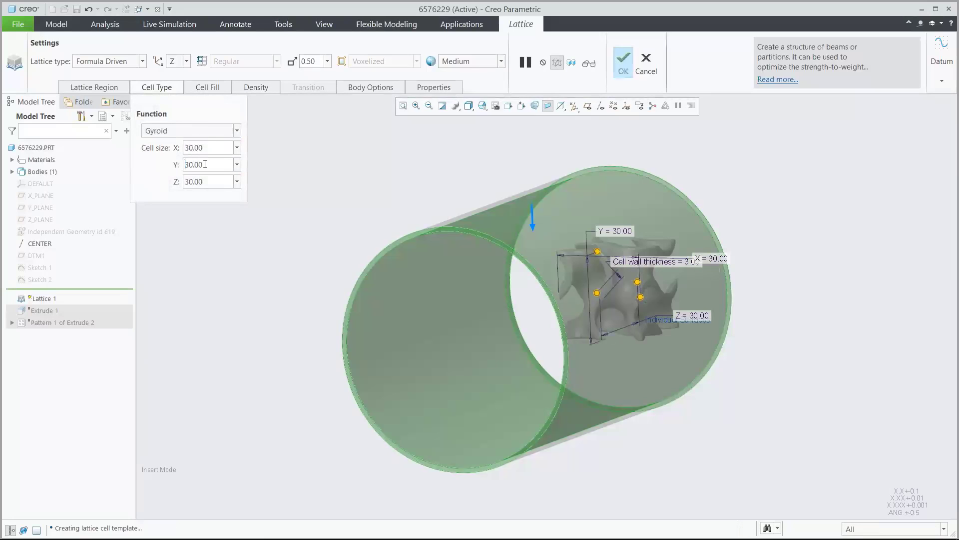
{"action": "double_click", "coordinate": [212, 179]}
{"action": "left_click", "coordinate": [212, 179]}
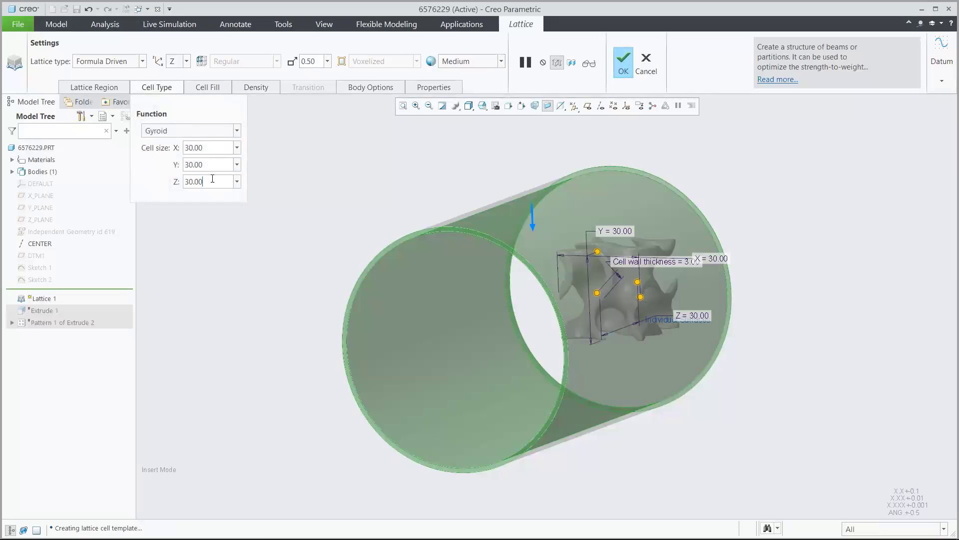
Set the gyroid lattice's wall thickness to 2, preview it and accept the lattice feature
{"action": "left_click", "coordinate": [209, 89]}
{"action": "double_click", "coordinate": [257, 118]}
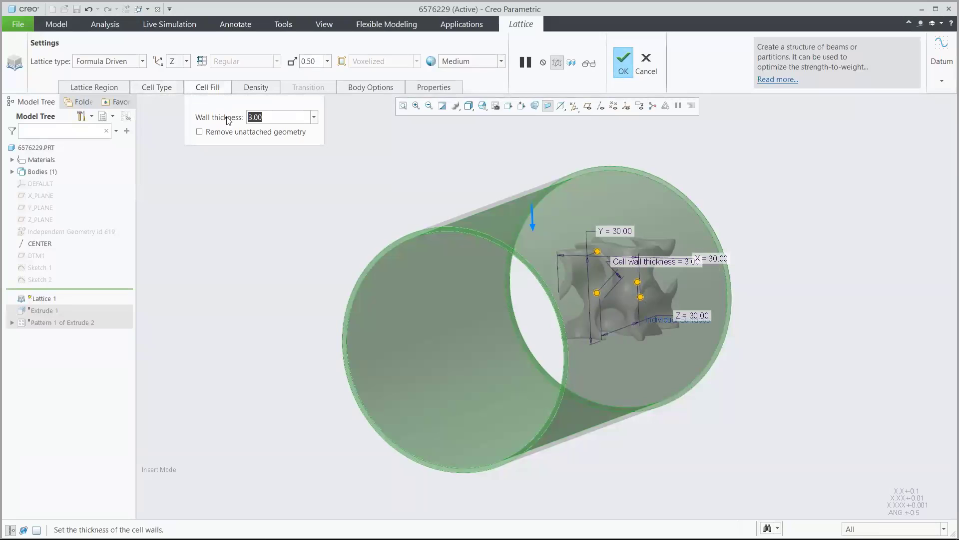
{"action": "type", "text": "2"}
{"action": "key", "text": "Return"}
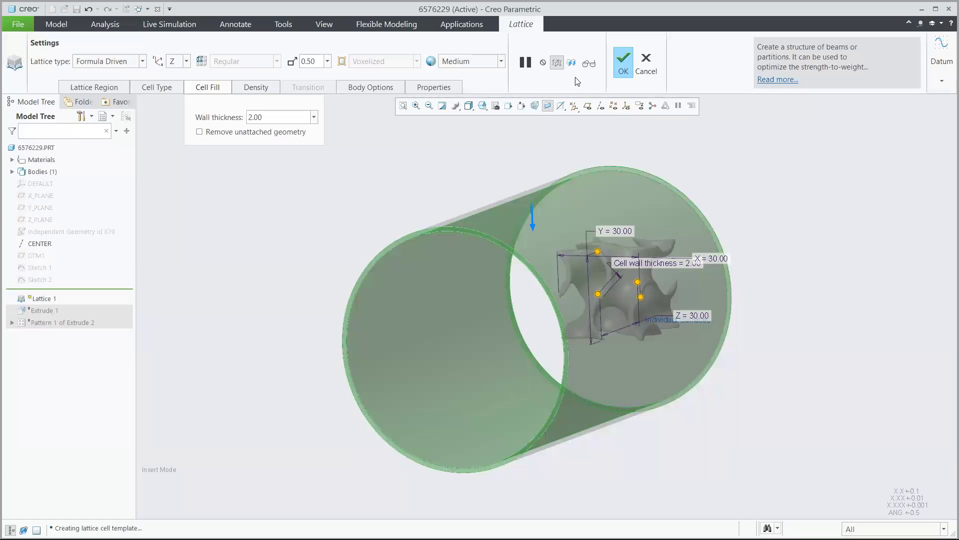
{"action": "left_click", "coordinate": [589, 63]}
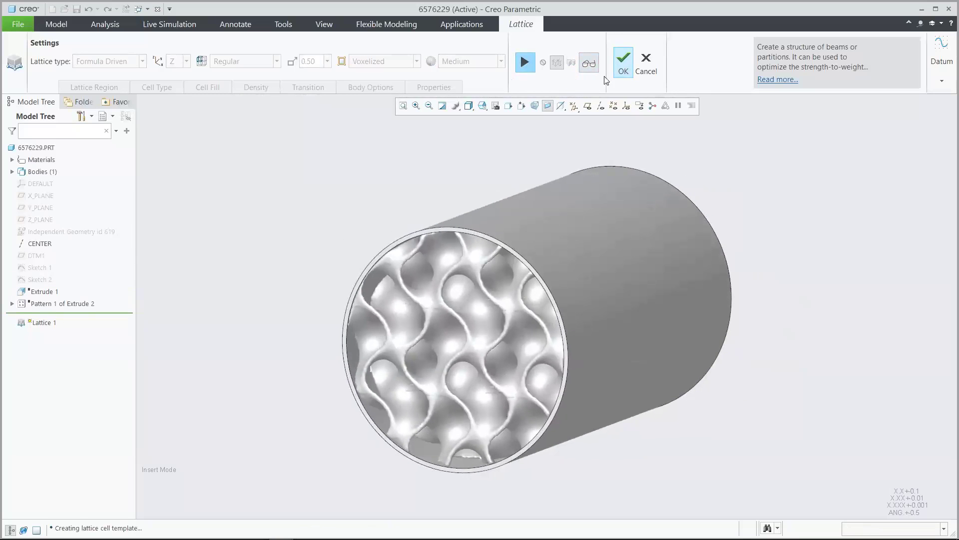
{"action": "left_click", "coordinate": [620, 59]}
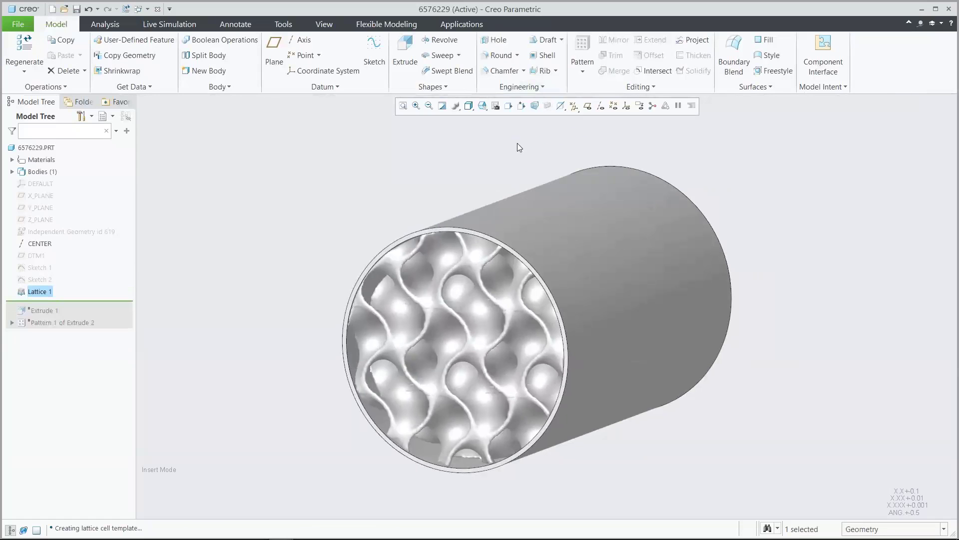
{"action": "left_click", "coordinate": [517, 143]}
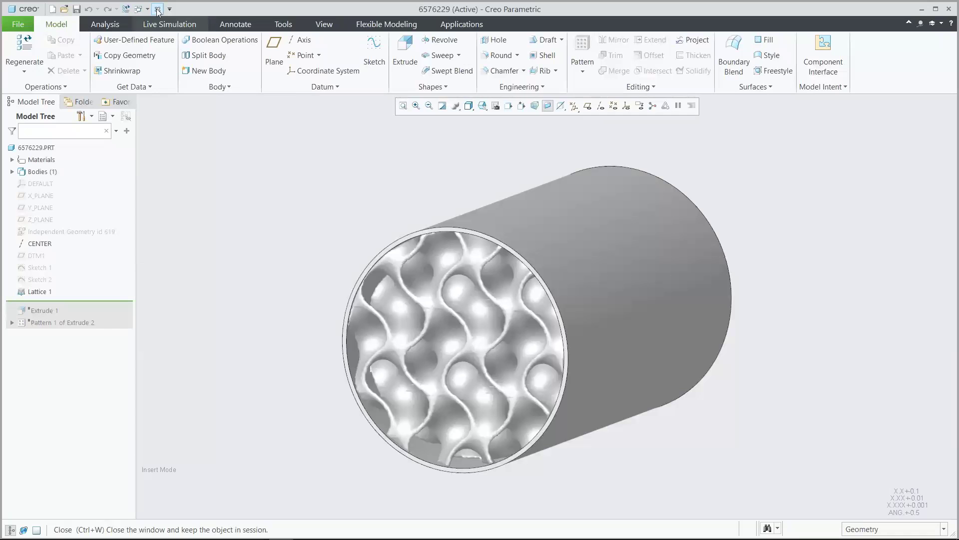
Close the canister part window and reset the layer status in the motorcycle assembly, returning to its model tree
{"action": "left_click", "coordinate": [158, 10]}
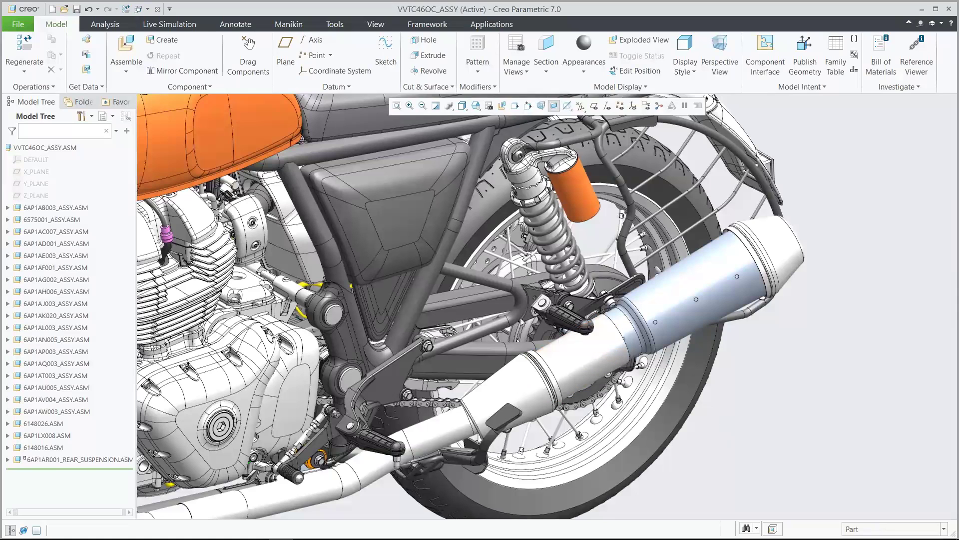
{"action": "left_click", "coordinate": [110, 117]}
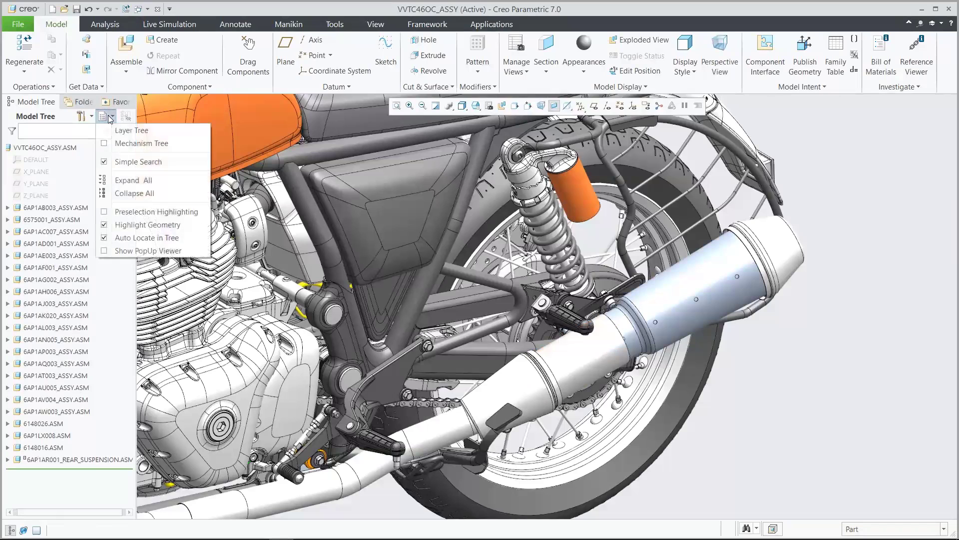
{"action": "left_click", "coordinate": [121, 131]}
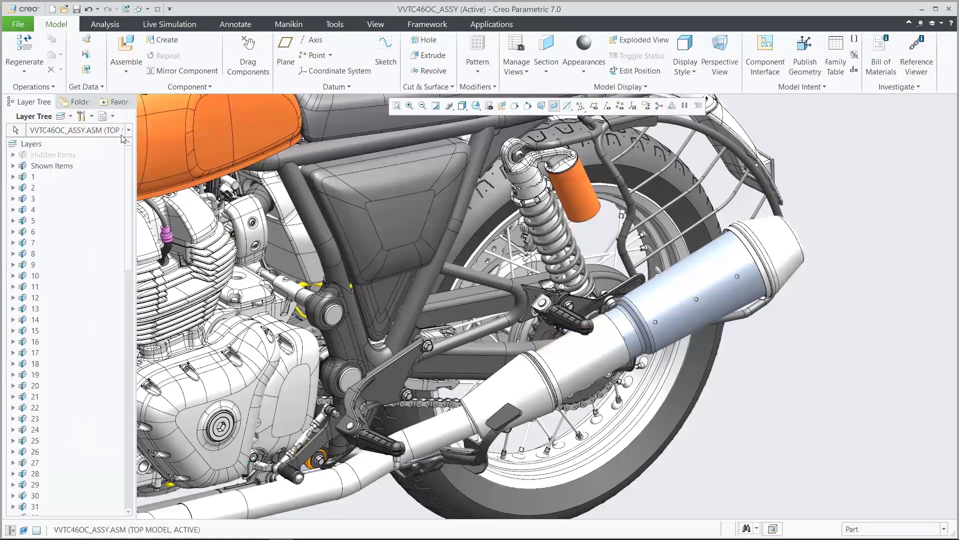
{"action": "right_click", "coordinate": [101, 155]}
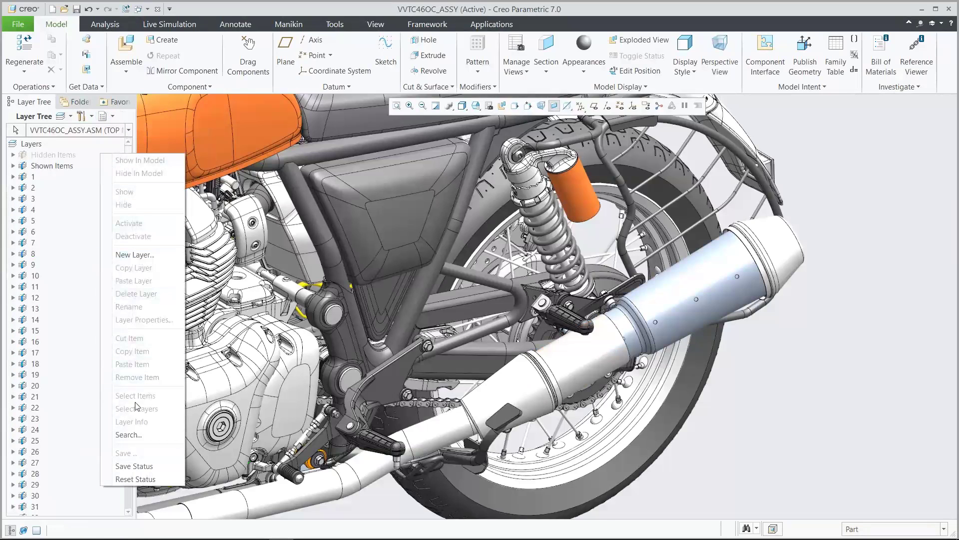
{"action": "left_click", "coordinate": [136, 480]}
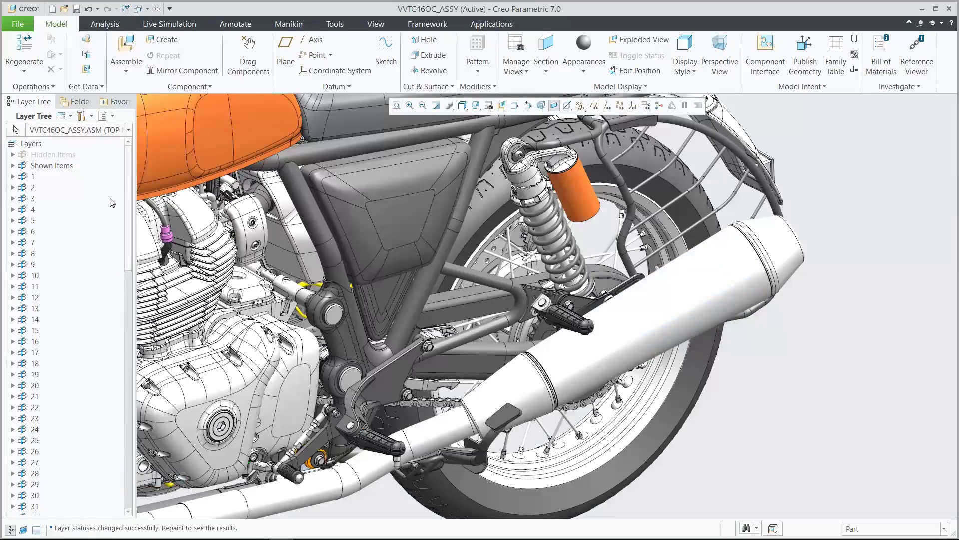
{"action": "left_click", "coordinate": [113, 116]}
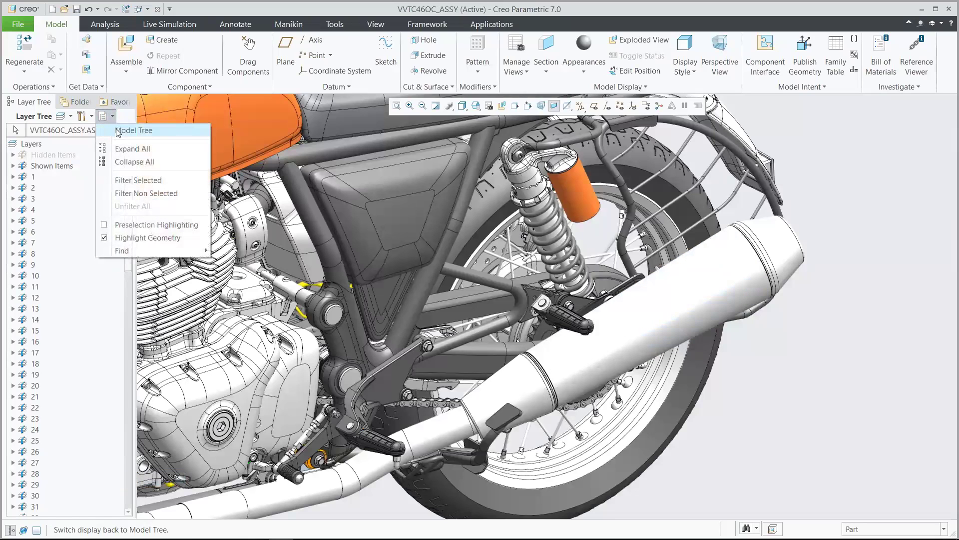
{"action": "left_click", "coordinate": [119, 131]}
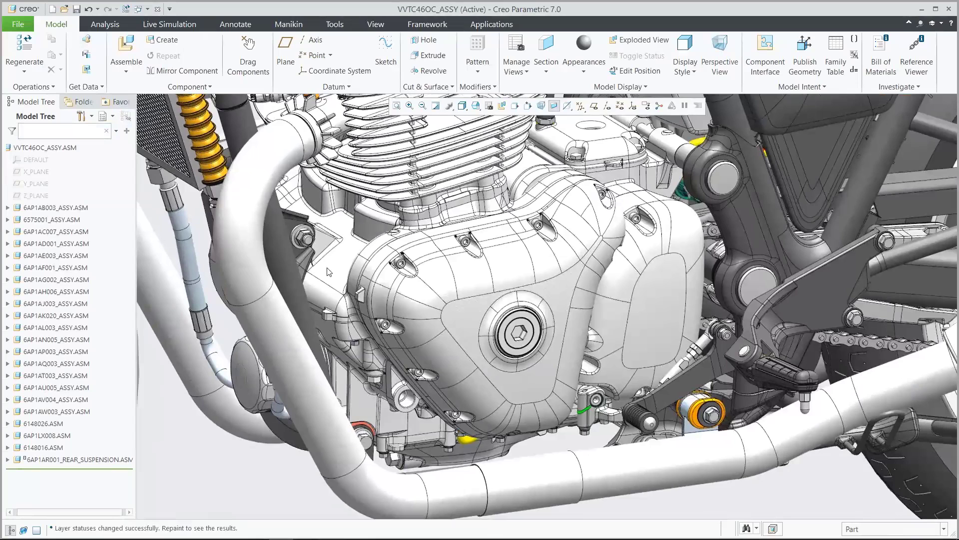
Open the engine's side cover part, COVER.PRT, from the motorcycle assembly
{"action": "left_click", "coordinate": [460, 314]}
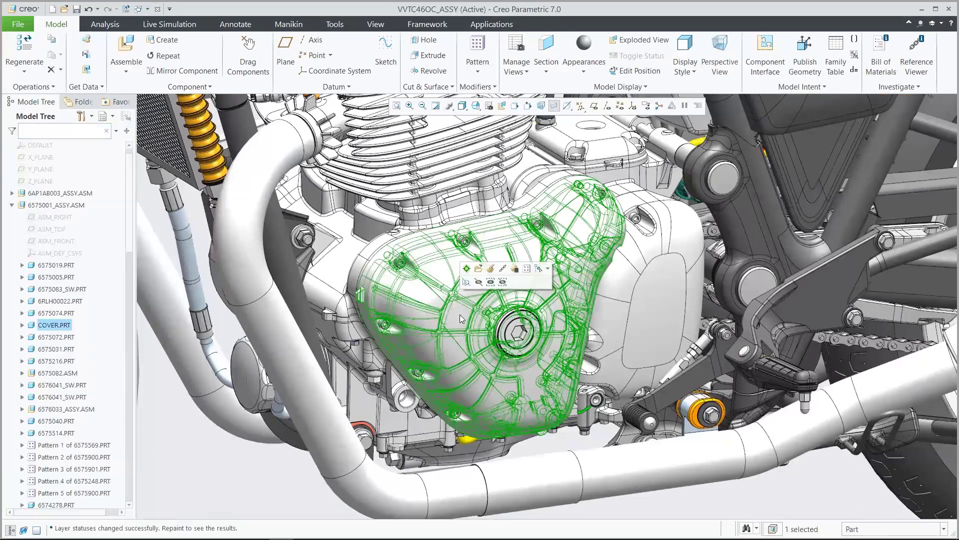
{"action": "left_click", "coordinate": [478, 269]}
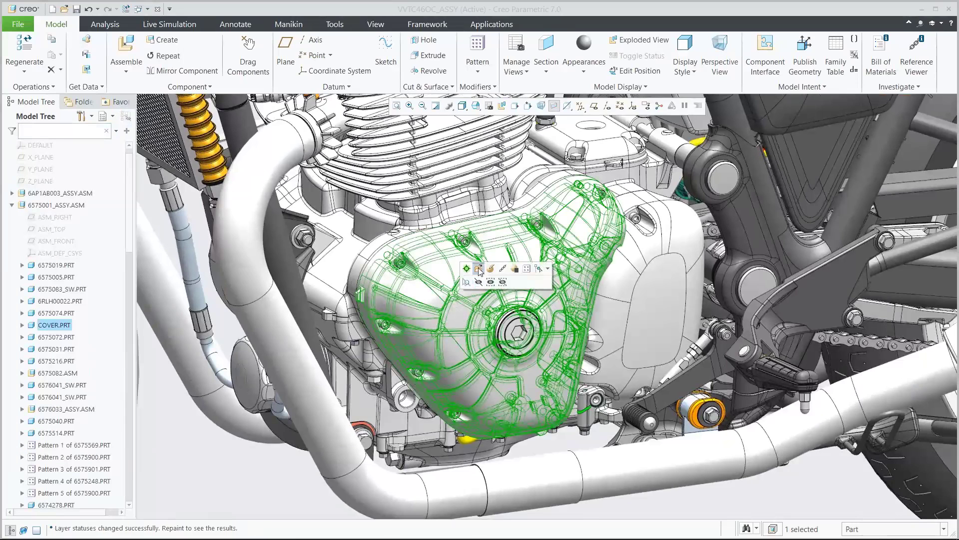
Inspect the cover part from its outer and inner sides and close the part window
{"action": "key", "text": "ctrl+d"}
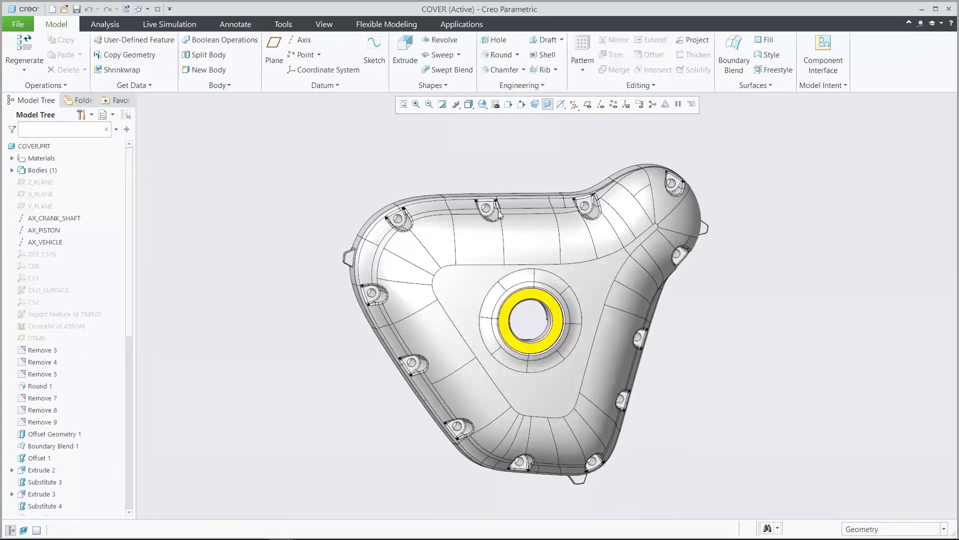
{"action": "key", "text": "0"}
{"action": "key", "text": "0"}
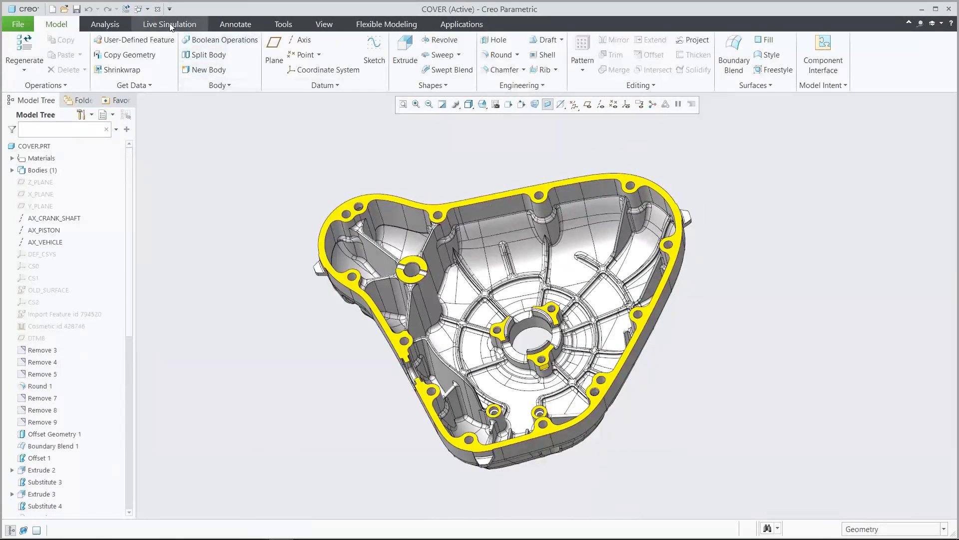
{"action": "left_click", "coordinate": [158, 9]}
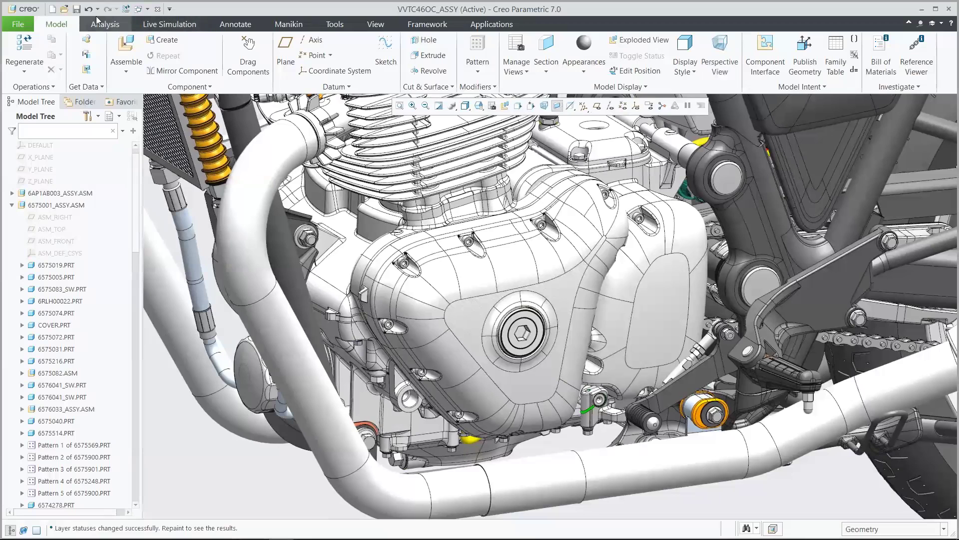
Find the cover files in the AMX_Demo folder and open cover_manufacturing.prt
{"action": "left_click", "coordinate": [64, 9]}
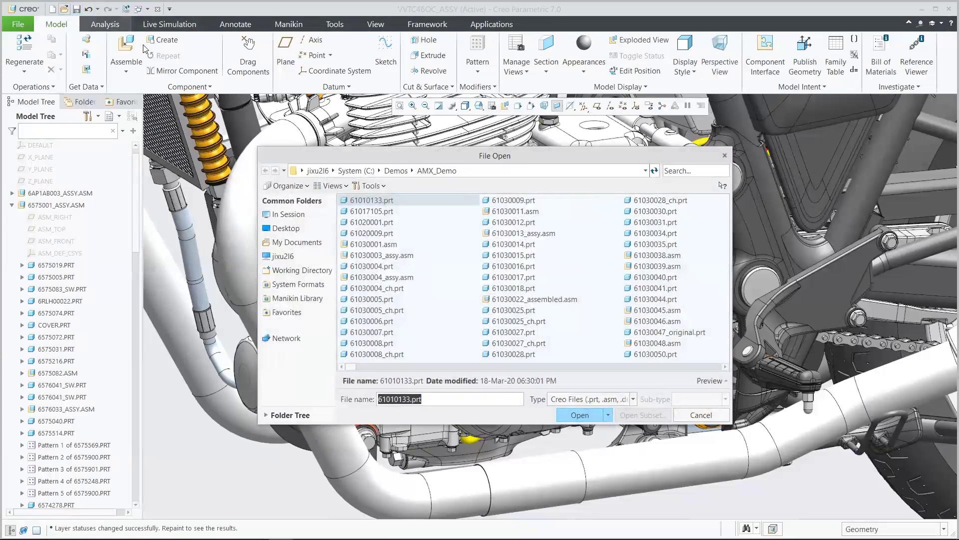
{"action": "left_click", "coordinate": [672, 171]}
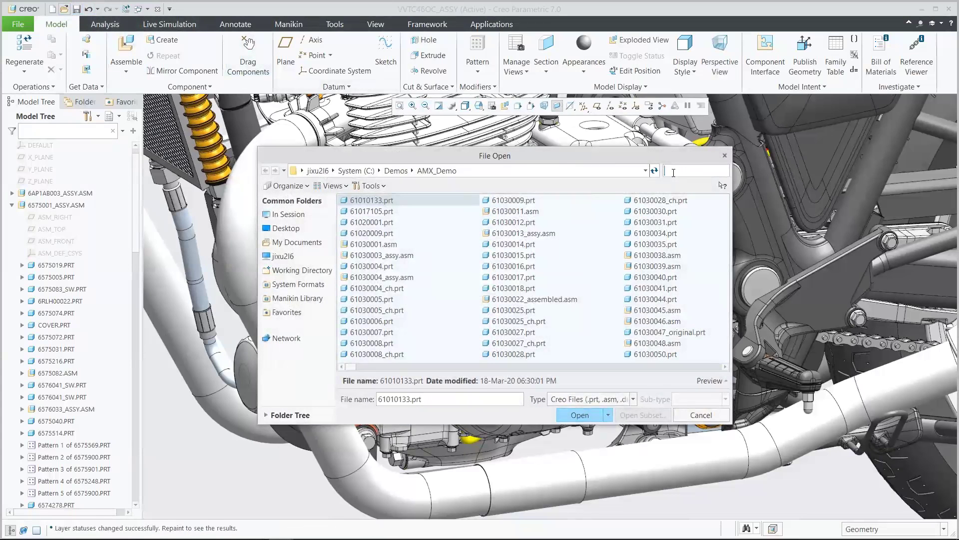
{"action": "type", "text": "cover"}
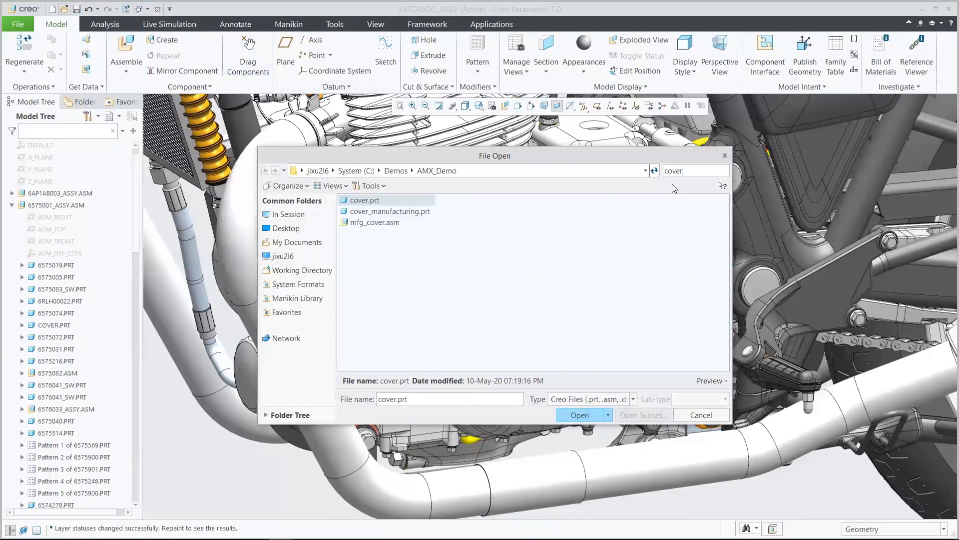
{"action": "left_click", "coordinate": [424, 213]}
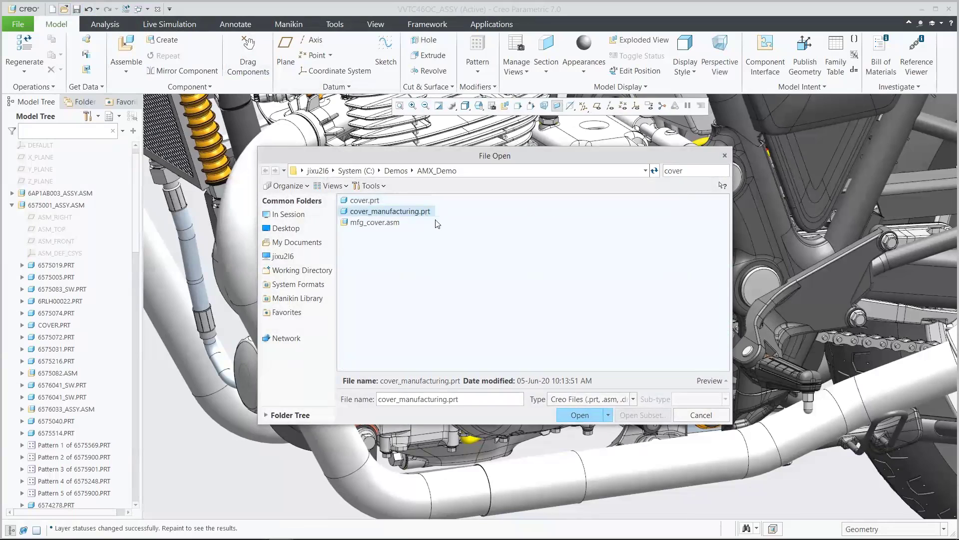
{"action": "left_click", "coordinate": [578, 415]}
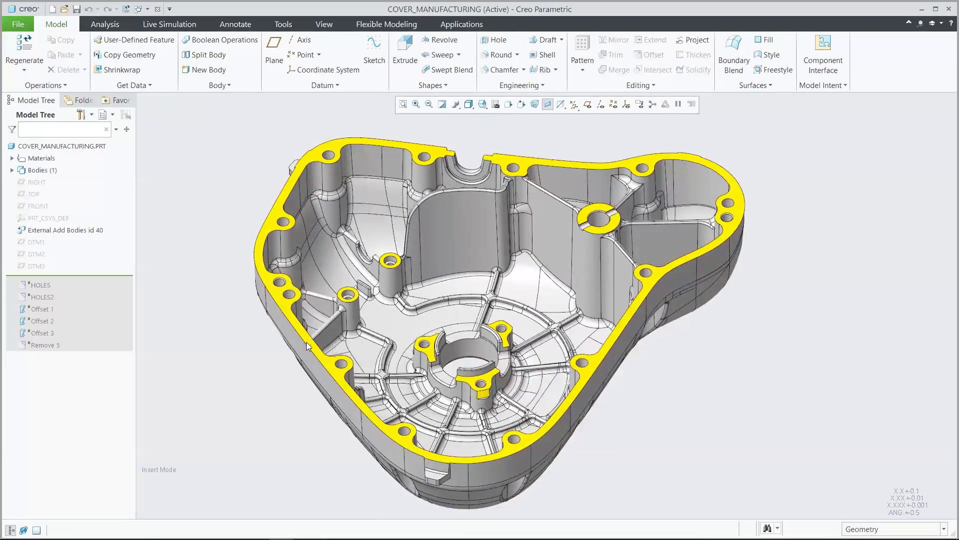
Advance the model's insertion point past the HOLES and HOLES2 features, checking the removed holes after each regeneration
{"action": "left_click_drag", "start_coordinate": [105, 280], "coordinate": [103, 290]}
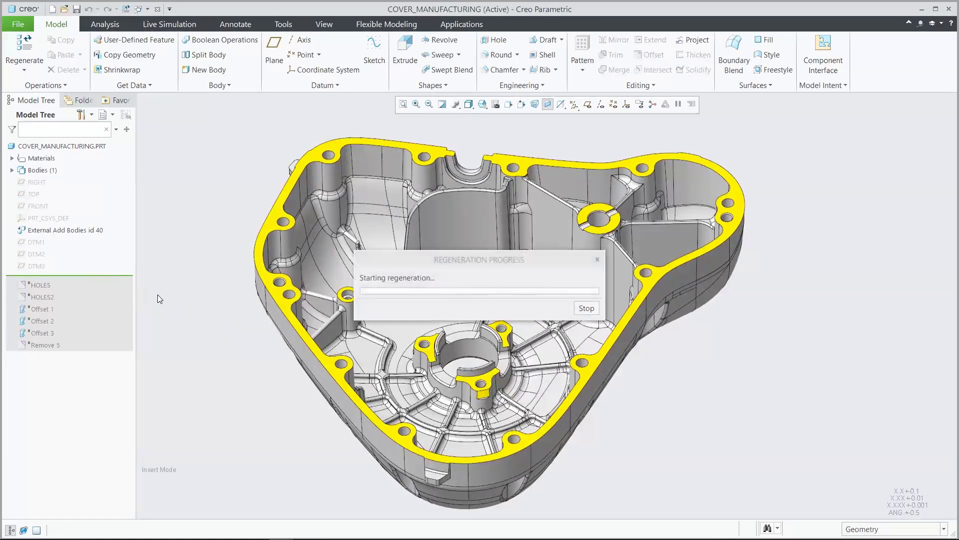
{"action": "key", "text": "0"}
{"action": "key", "text": "2"}
{"action": "key", "text": "0"}
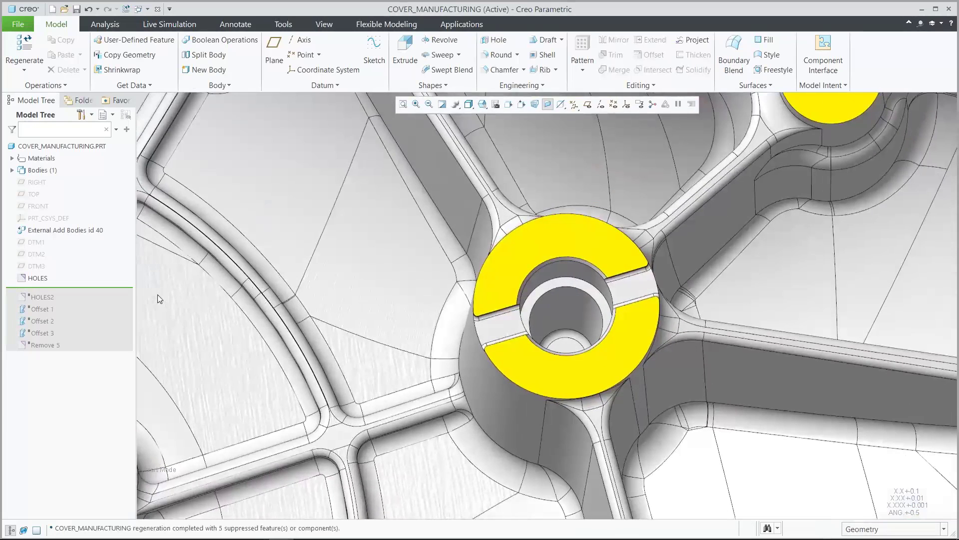
{"action": "mouse_move", "coordinate": [129, 290]}
{"action": "left_mouse_down"}
{"action": "mouse_move", "coordinate": [113, 290]}
{"action": "mouse_move", "coordinate": [114, 302]}
{"action": "mouse_move", "coordinate": [127, 304]}
{"action": "left_mouse_up"}
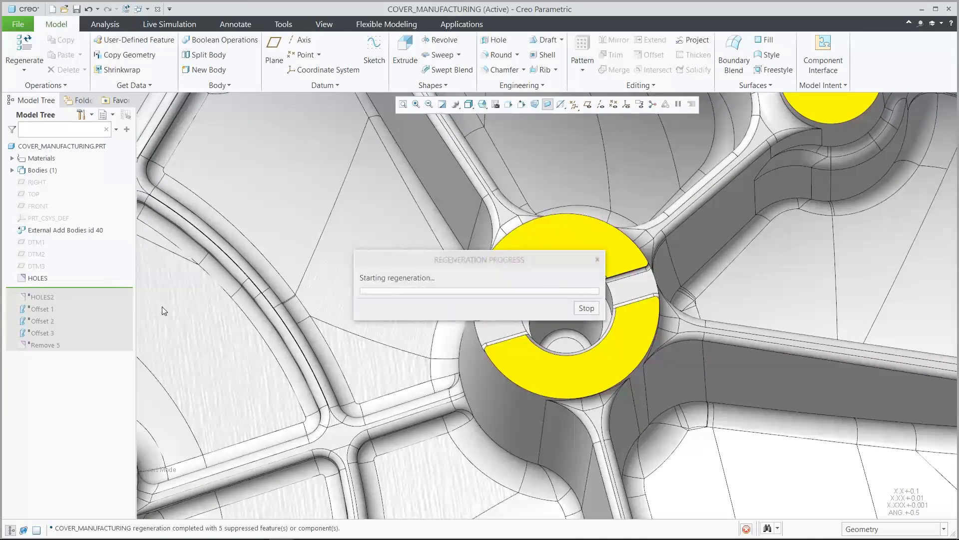
{"action": "key", "text": "0"}
{"action": "key", "text": "1"}
{"action": "key", "text": "0"}
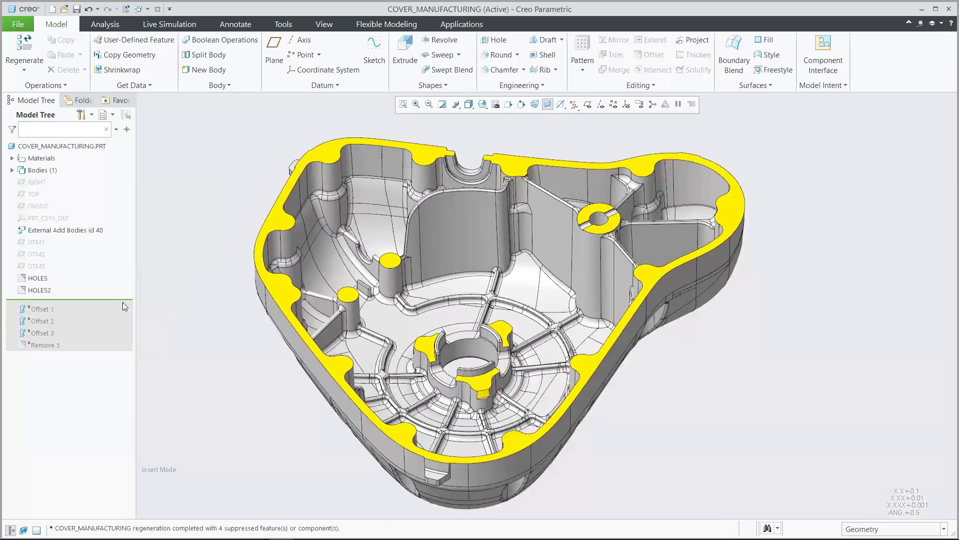
Advance the insertion point past Offset 1 and Offset 2, checking the offset boss faces in close-up
{"action": "left_click_drag", "start_coordinate": [113, 300], "coordinate": [115, 309]}
{"action": "key", "text": "0"}
{"action": "key", "text": "1"}
{"action": "key", "text": "0"}
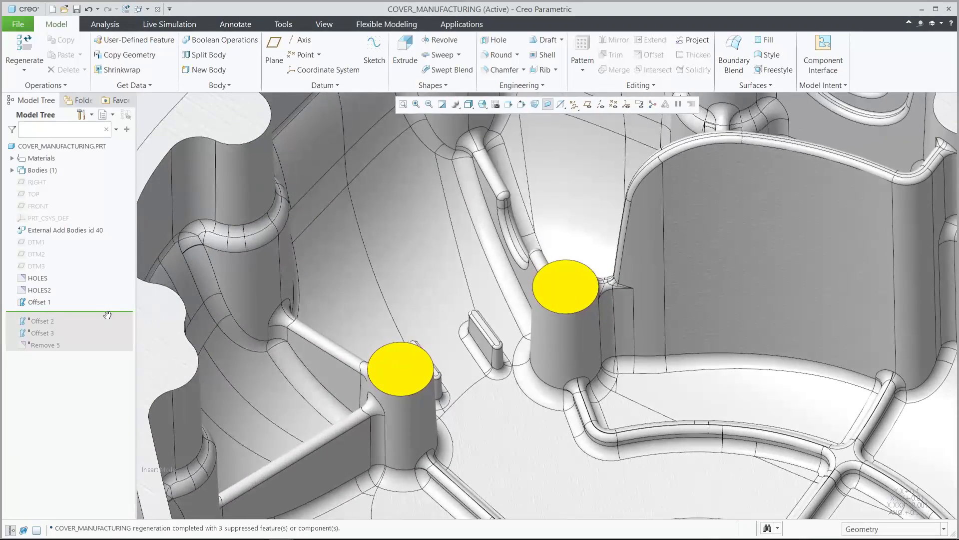
{"action": "left_click_drag", "start_coordinate": [107, 314], "coordinate": [107, 322]}
{"action": "key", "text": "0"}
{"action": "key", "text": "4"}
{"action": "key", "text": "o"}
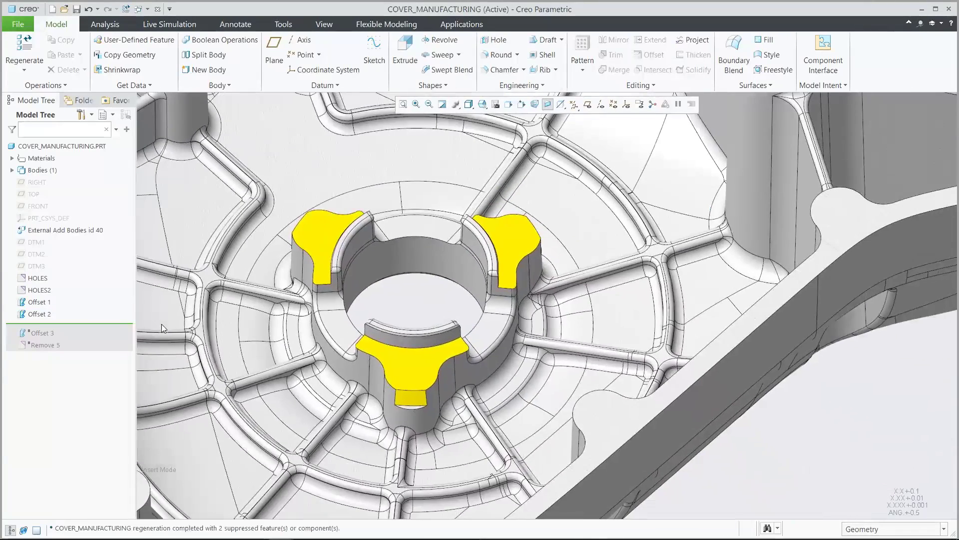
Advance the insertion point past Offset 3 and Remove 5, and return to the default orientation
{"action": "left_click_drag", "start_coordinate": [122, 323], "coordinate": [120, 334]}
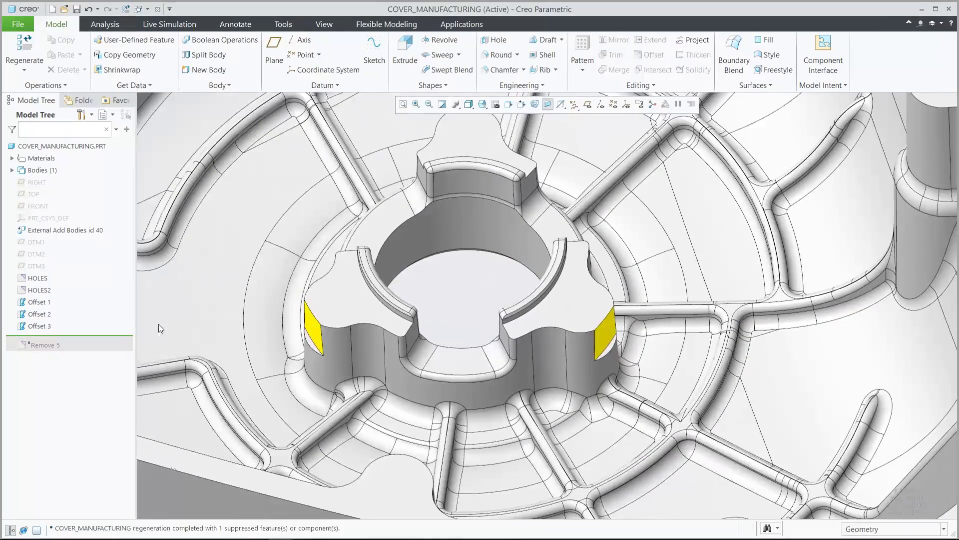
{"action": "left_click_drag", "start_coordinate": [112, 337], "coordinate": [112, 350]}
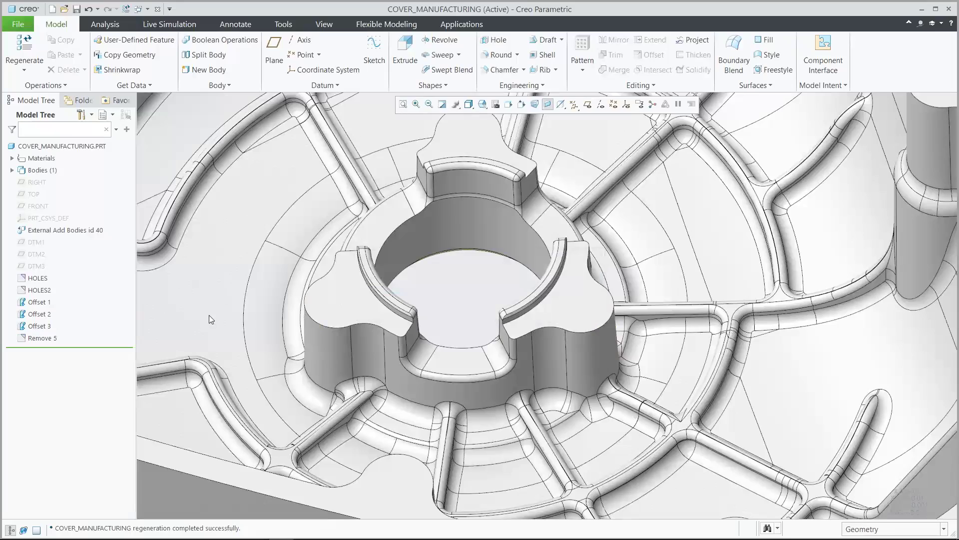
{"action": "key", "text": "ctrl+d"}
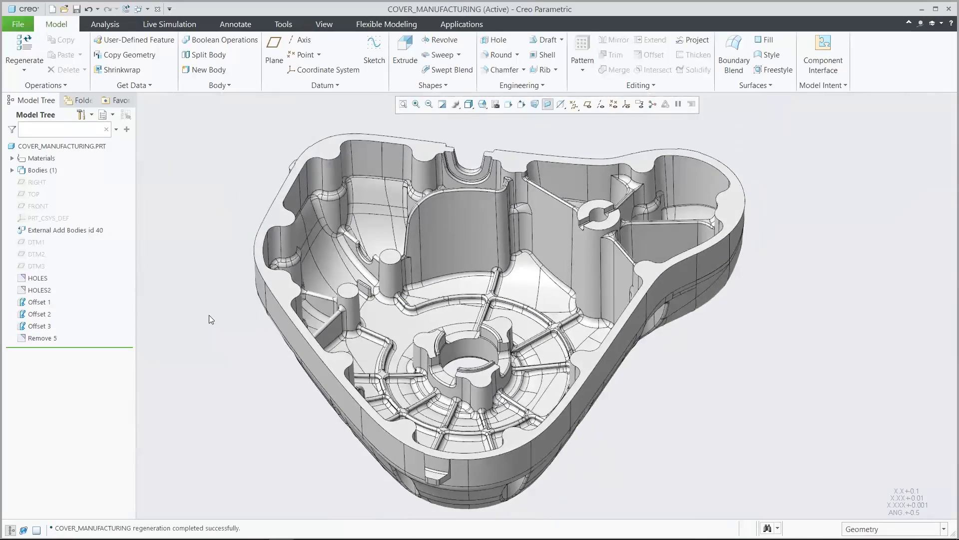
Create a datum plane at zero offset from the outer ring face around the central bore, with its direction flipped toward the cover's open side
{"action": "key", "text": "s"}
{"action": "key", "text": "k"}
{"action": "key", "text": "i"}
{"action": "key", "text": "p"}
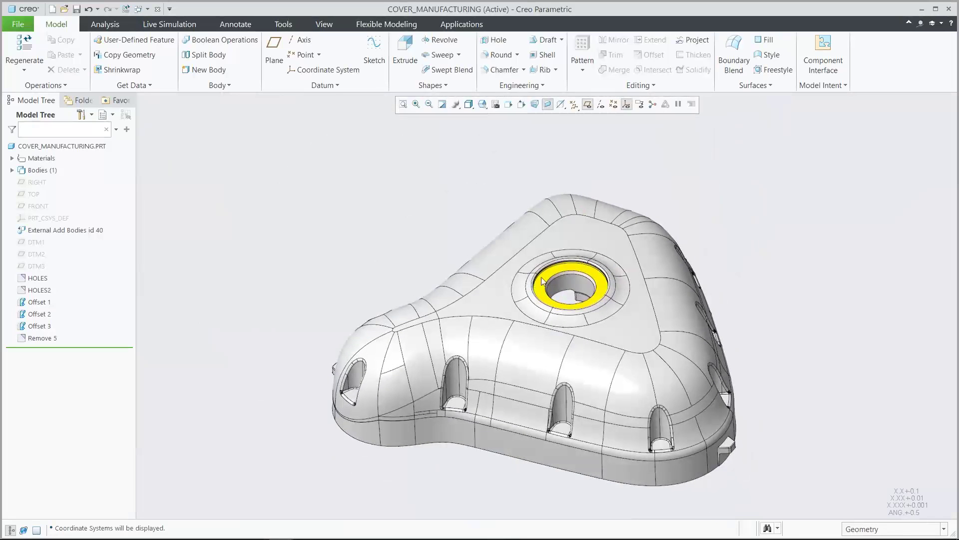
{"action": "left_click", "coordinate": [565, 270]}
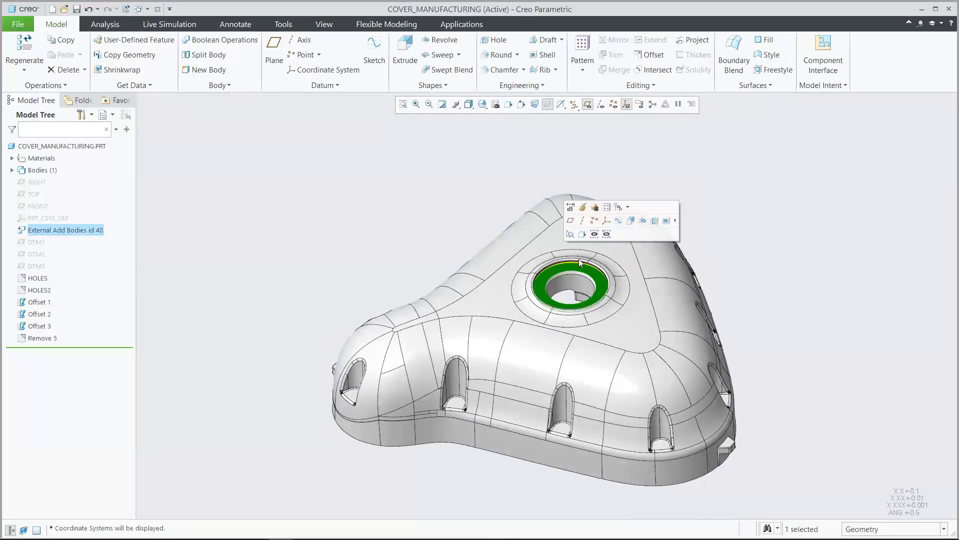
{"action": "left_click", "coordinate": [572, 220]}
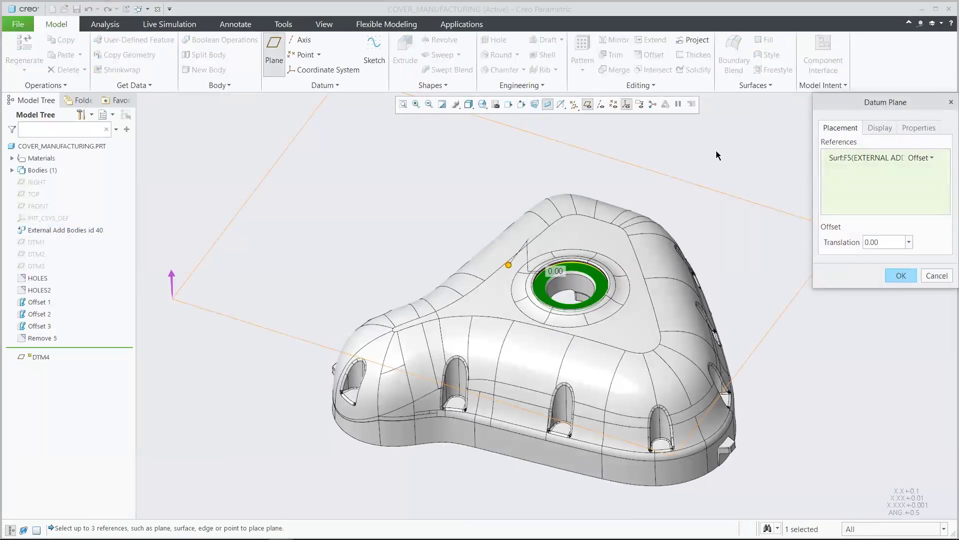
{"action": "key", "text": "ctrl+d"}
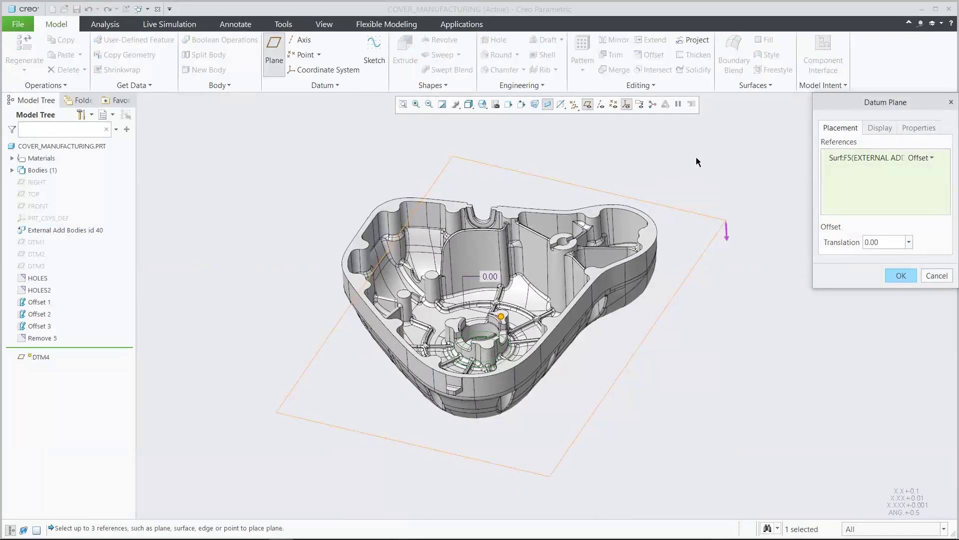
{"action": "left_click", "coordinate": [727, 237]}
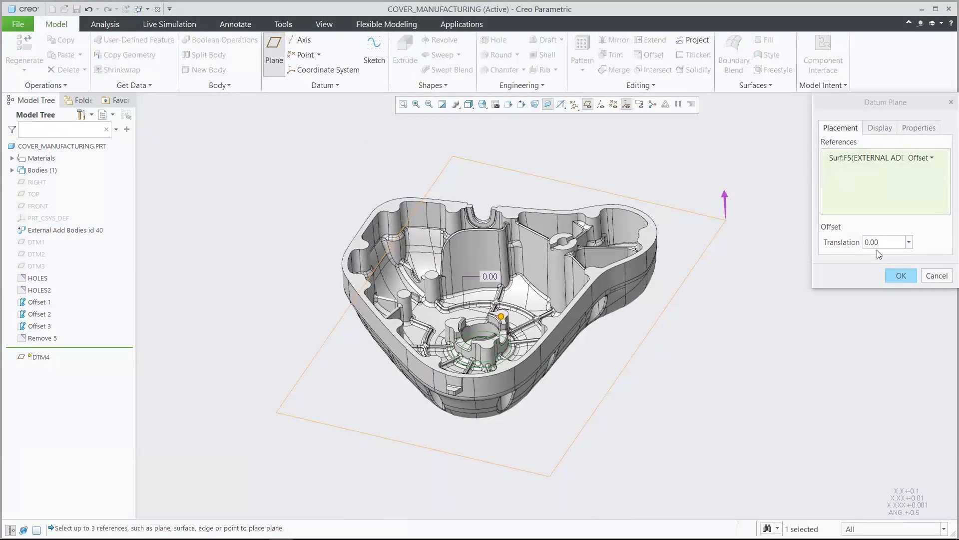
{"action": "left_click", "coordinate": [896, 274]}
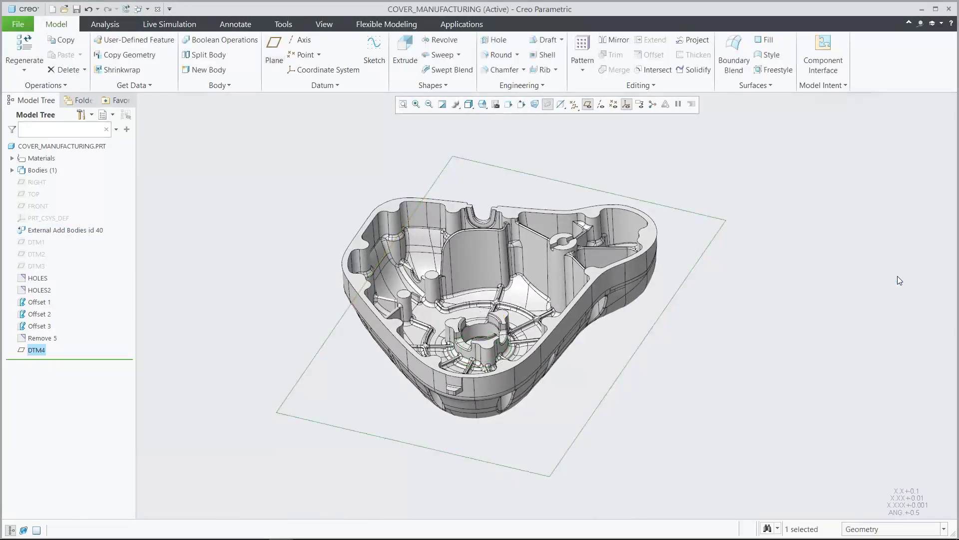
{"action": "left_click", "coordinate": [898, 276]}
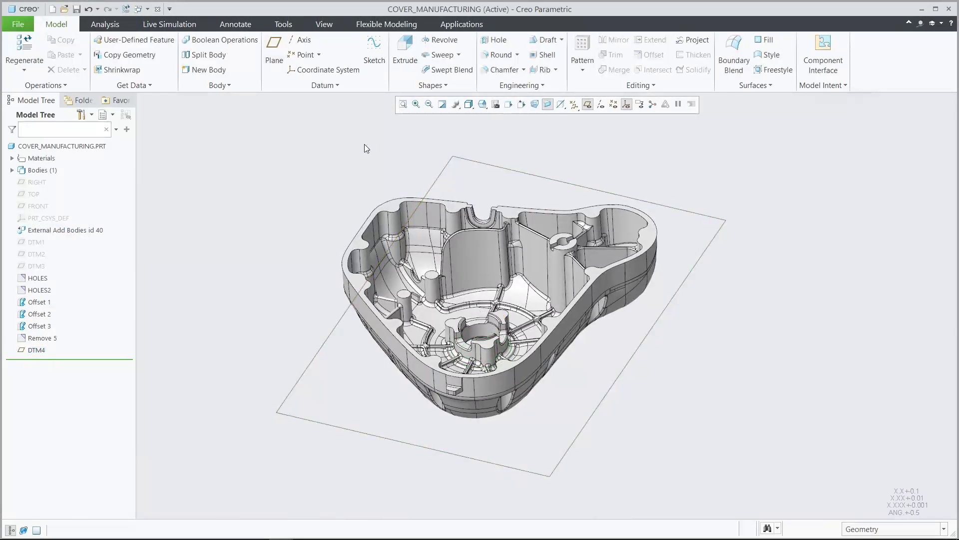
Start a Build Direction analysis using the new datum plane DTM4 as the build tray
{"action": "left_click", "coordinate": [111, 25]}
{"action": "left_click", "coordinate": [439, 71]}
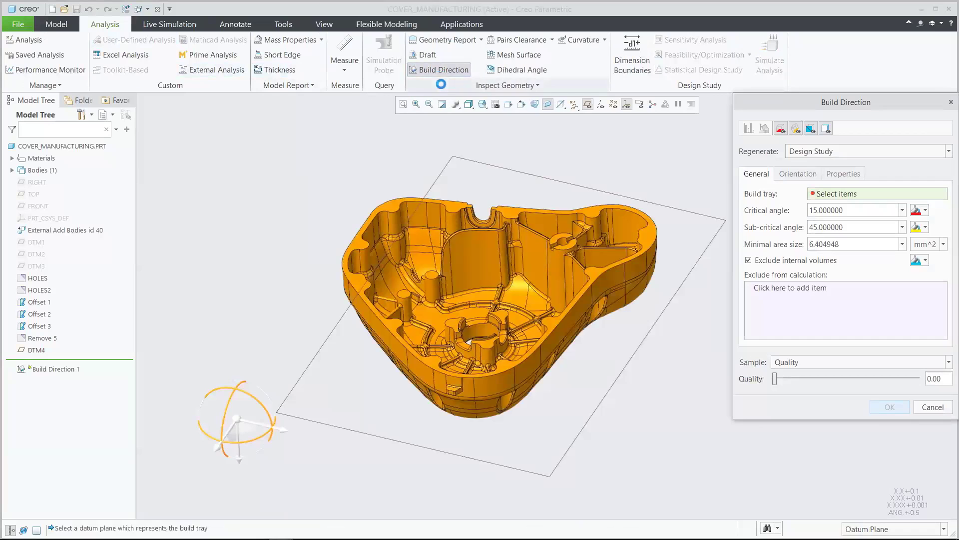
{"action": "left_click", "coordinate": [711, 239]}
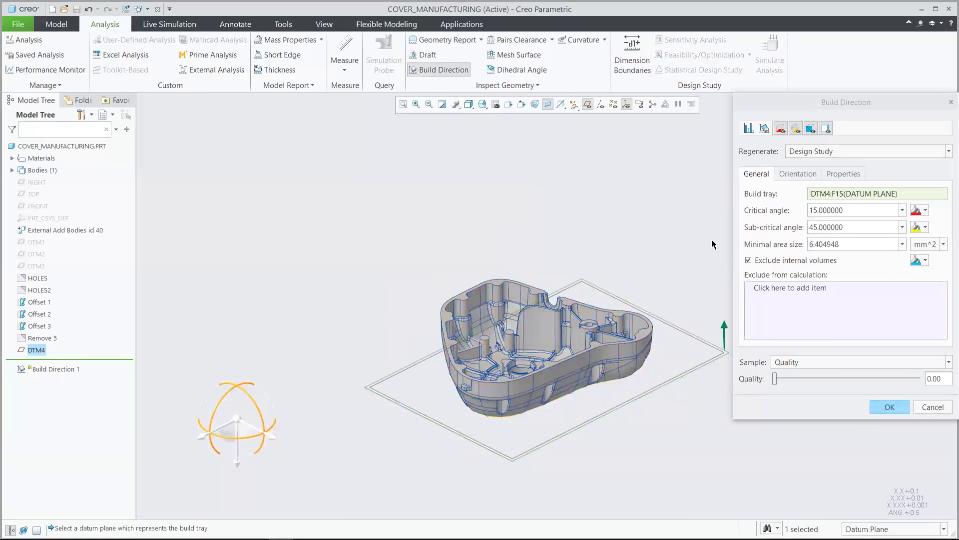
Set the build direction's critical angle to 44 and examine the critical areas on the cover's outer side
{"action": "left_click", "coordinate": [849, 209]}
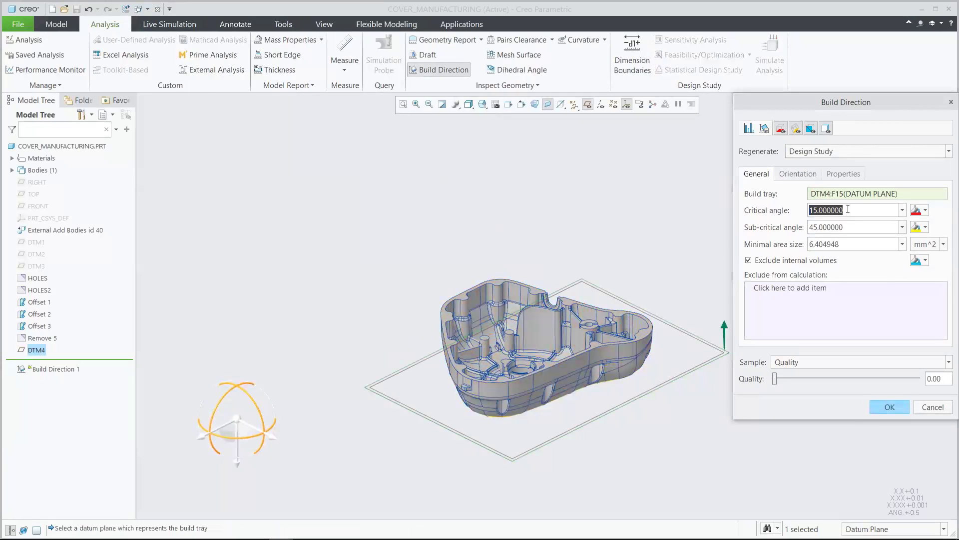
{"action": "type", "text": "44"}
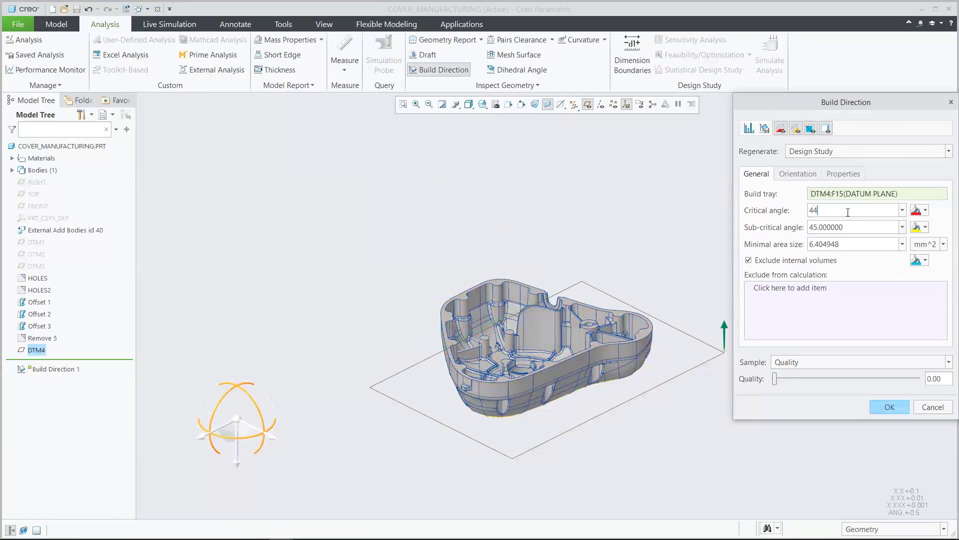
{"action": "key", "text": "Return"}
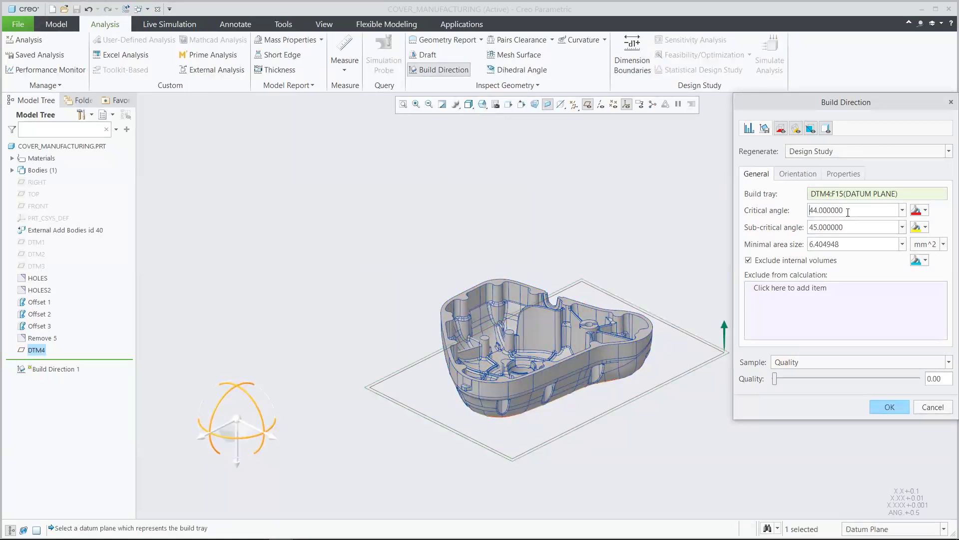
{"action": "left_click", "coordinate": [691, 142]}
{"action": "key", "text": "ctrl+d"}
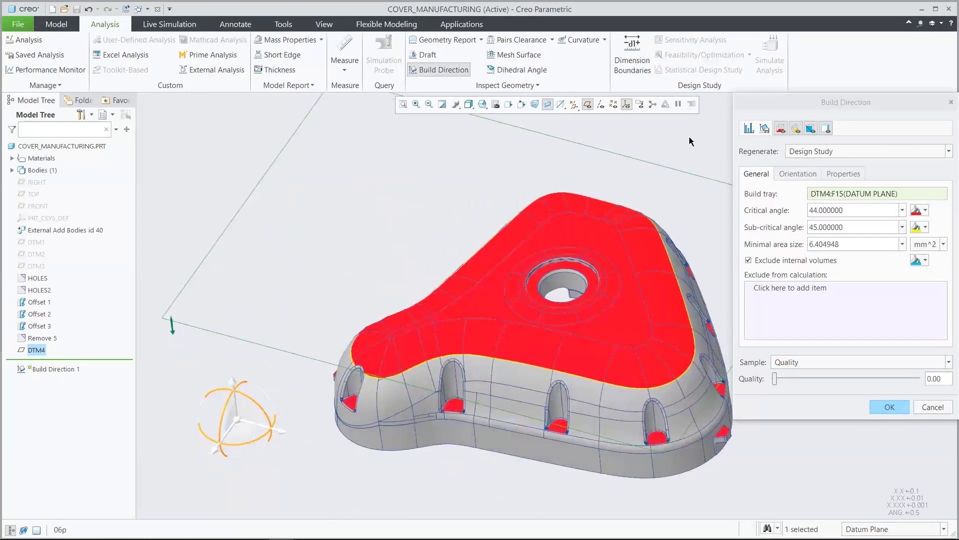
{"action": "key", "text": "ctrl+d"}
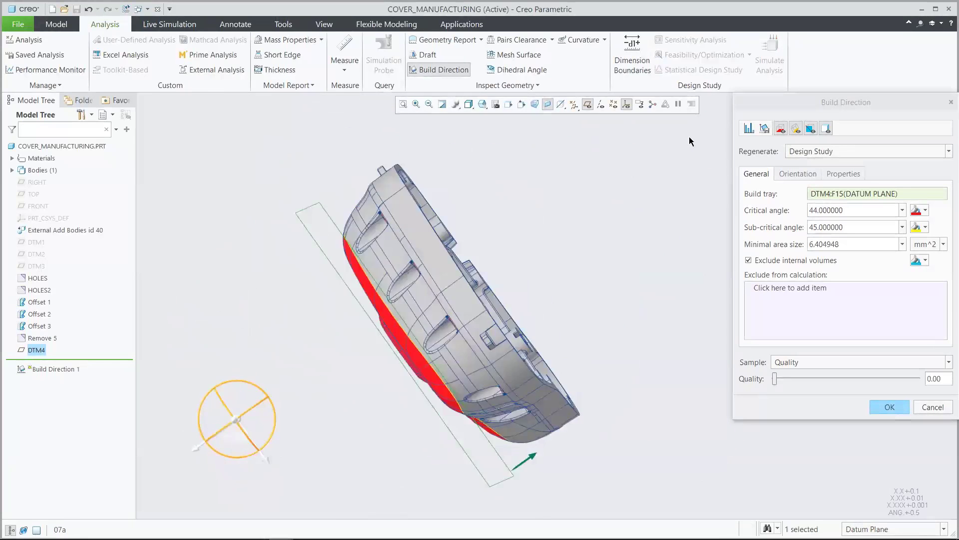
Compute the cover's optimal build orientation for minimal downskin area with advanced optimization, and close the convergence graph
{"action": "left_click", "coordinate": [791, 174]}
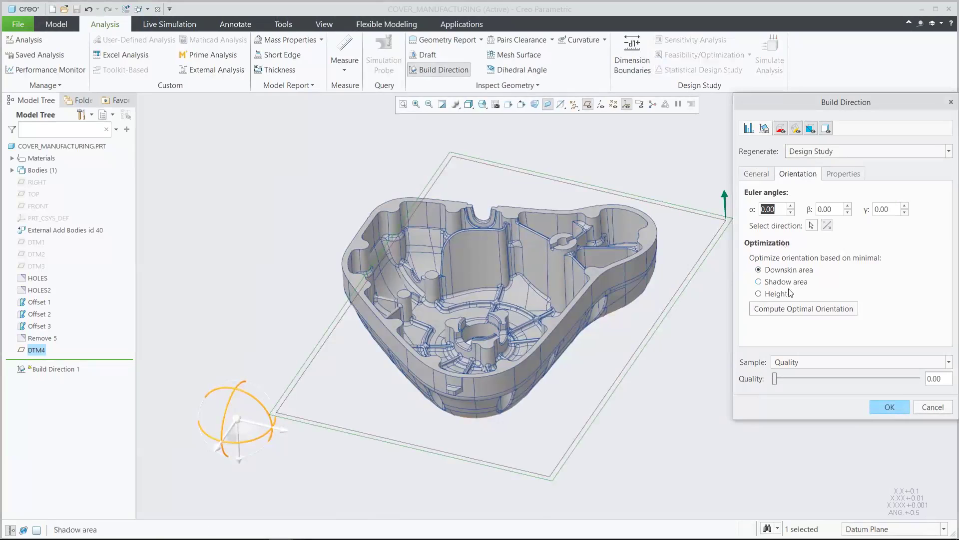
{"action": "left_click", "coordinate": [796, 309]}
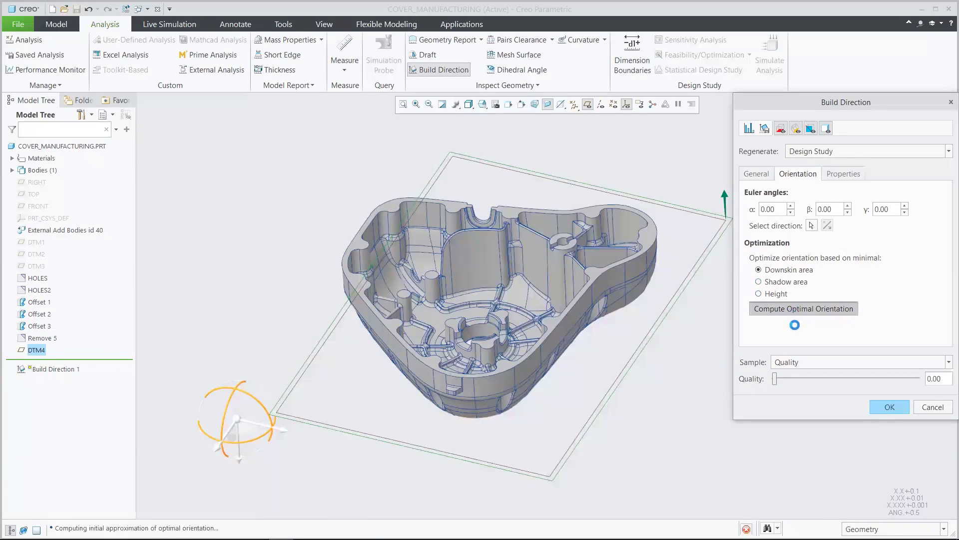
{"action": "left_click", "coordinate": [898, 496]}
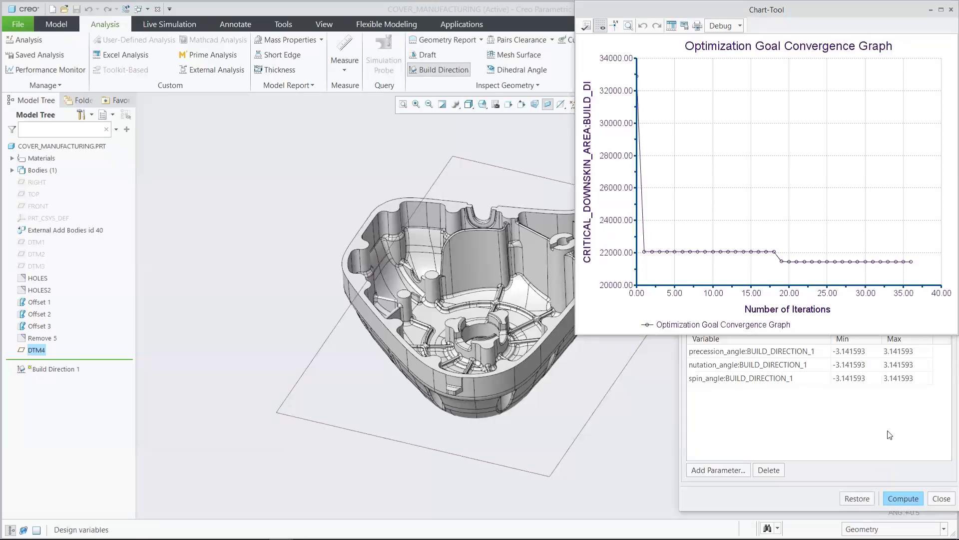
{"action": "left_click", "coordinate": [951, 11]}
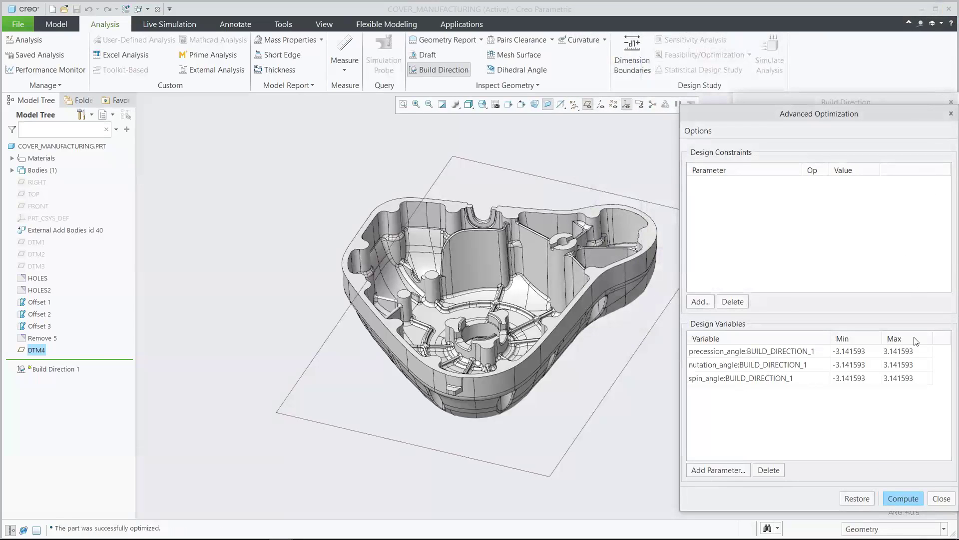
Accept the optimized Build Direction analysis and hide the coordinate systems and datum planes
{"action": "left_click", "coordinate": [943, 499]}
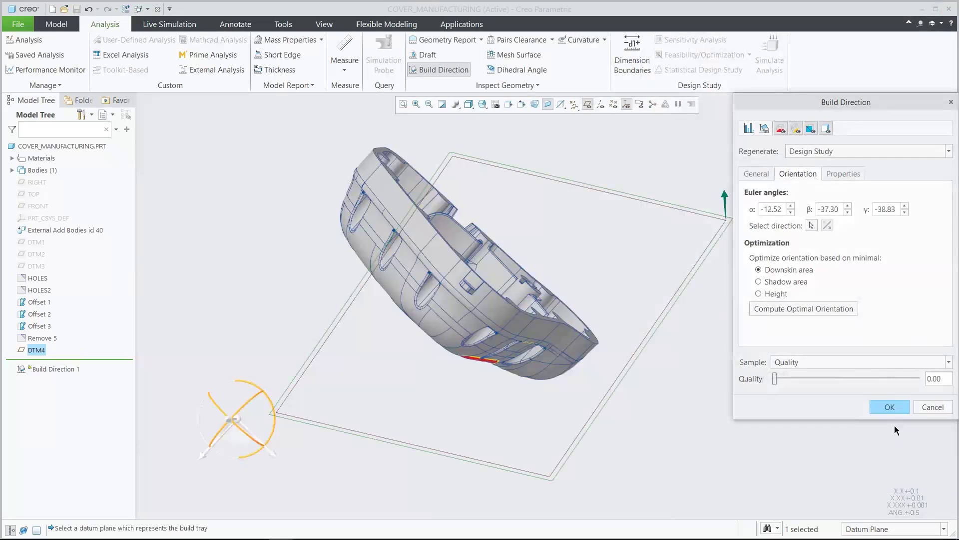
{"action": "left_click", "coordinate": [892, 406]}
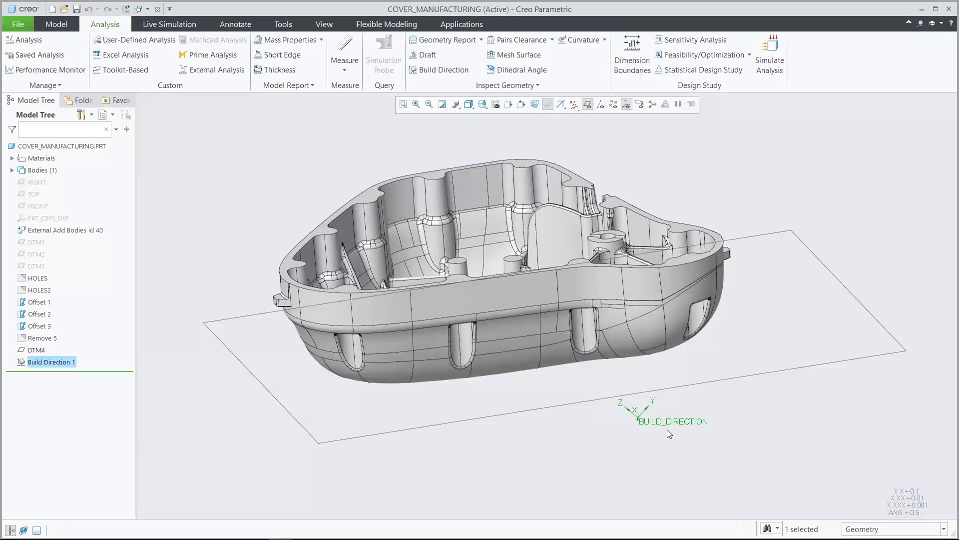
{"action": "left_click", "coordinate": [640, 442]}
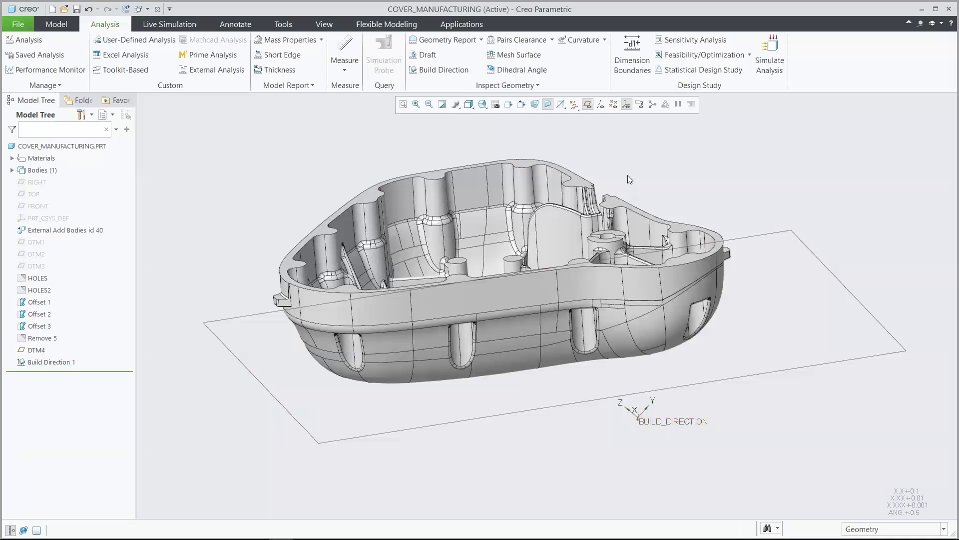
{"action": "left_click", "coordinate": [628, 106]}
{"action": "left_click", "coordinate": [589, 106]}
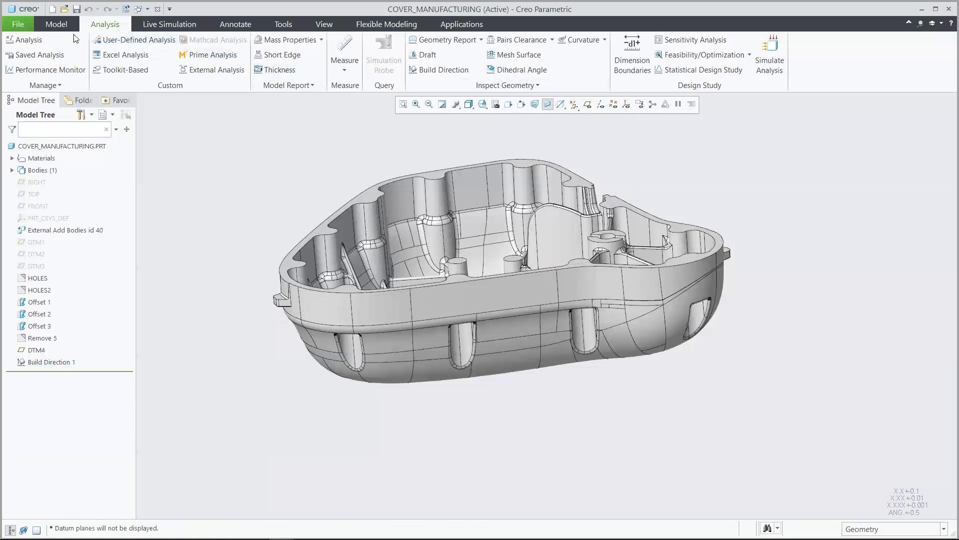
Prepare the cover for 3D printing by creating a new tray assembly from it
{"action": "left_click", "coordinate": [25, 23]}
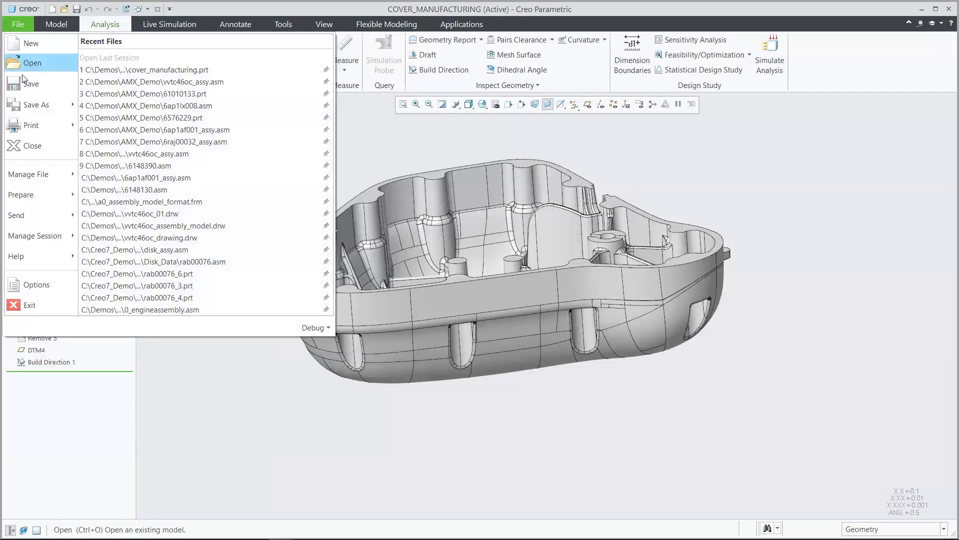
{"action": "mouse_move", "coordinate": [31, 123]}
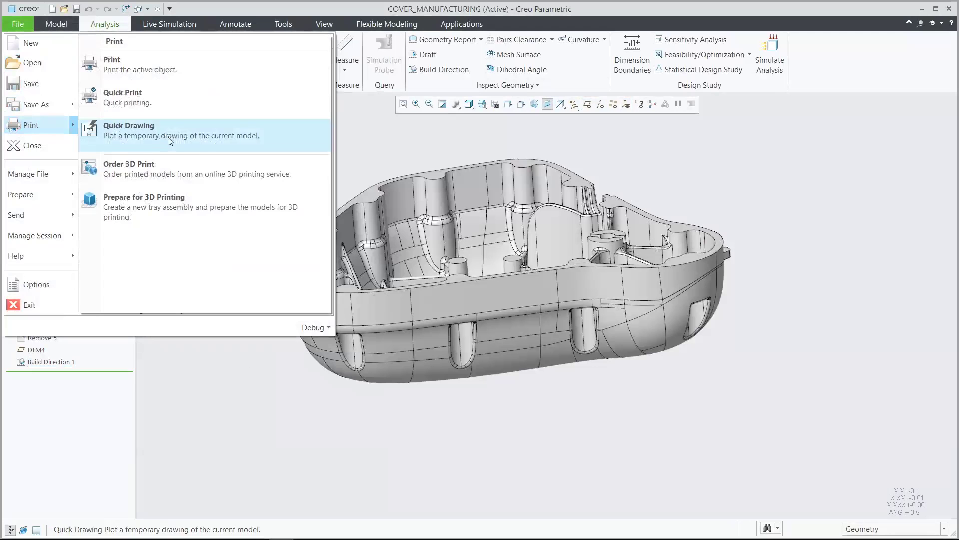
{"action": "left_click", "coordinate": [188, 201]}
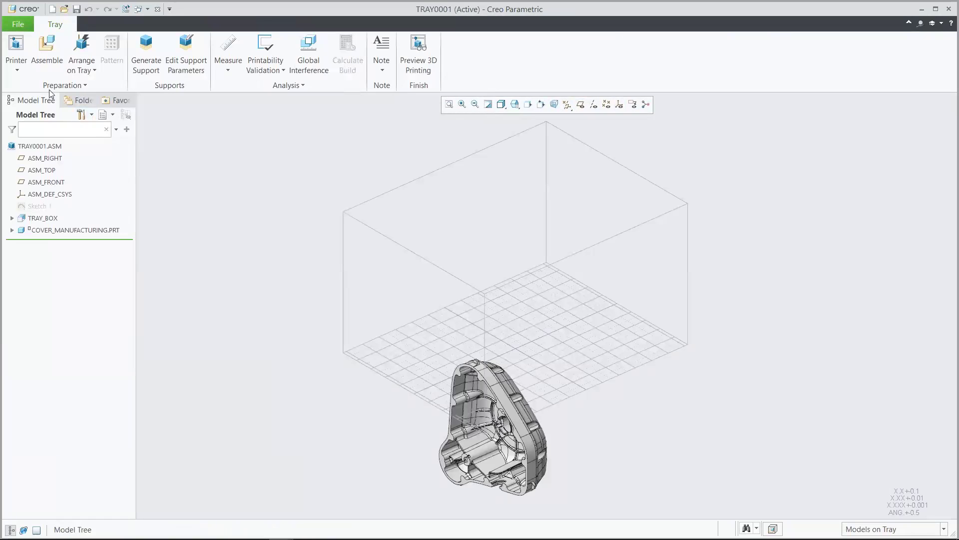
Review the list of 3D printers and the printer makes available for installation, without adding any printer
{"action": "left_click", "coordinate": [17, 67]}
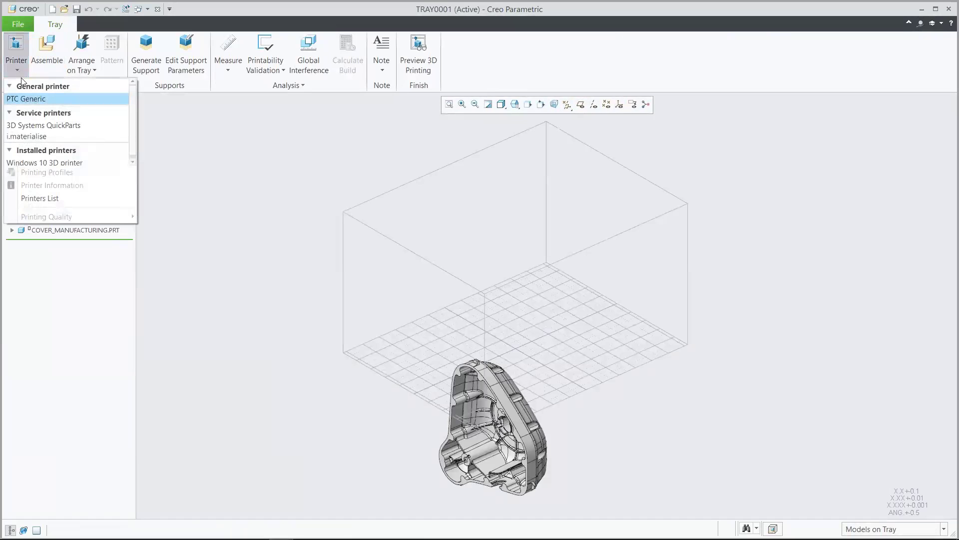
{"action": "left_click", "coordinate": [38, 199]}
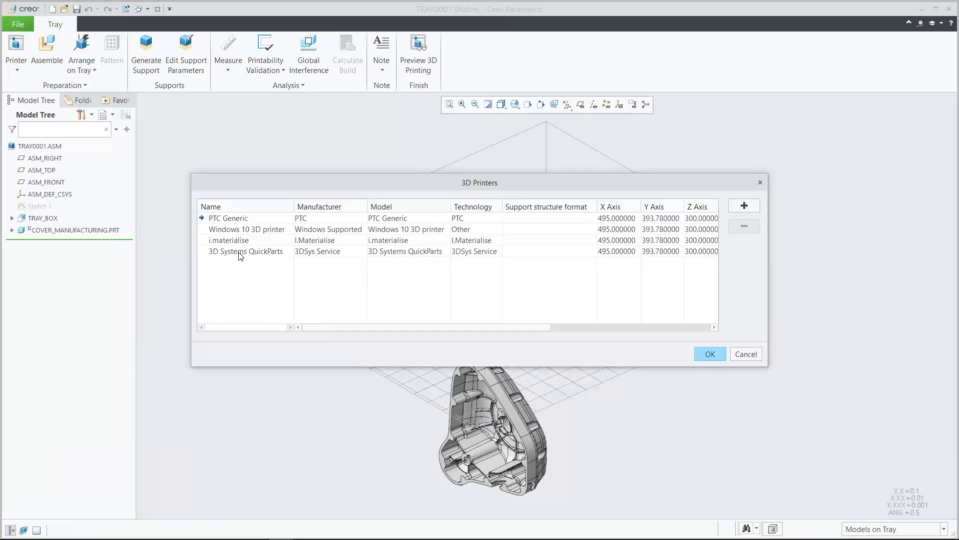
{"action": "left_click", "coordinate": [744, 208]}
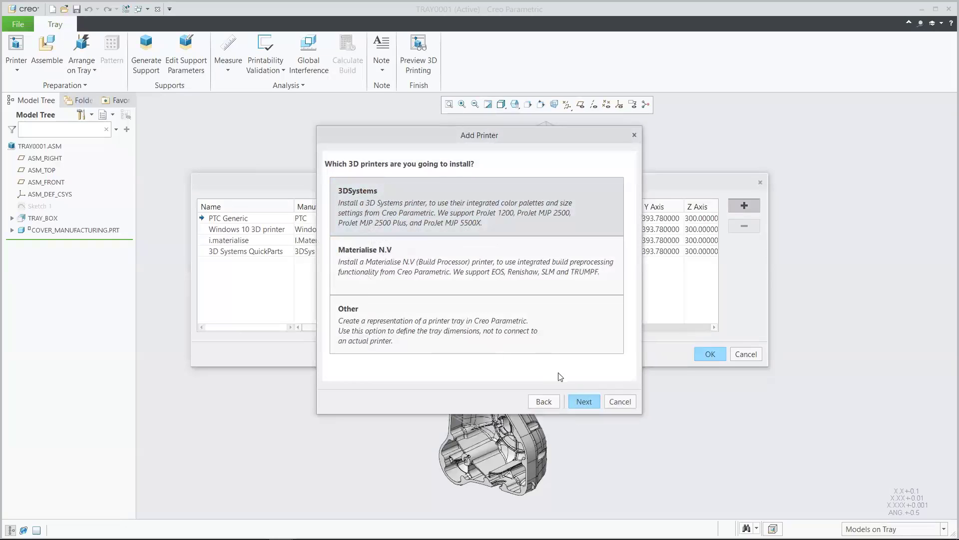
{"action": "left_click", "coordinate": [621, 402]}
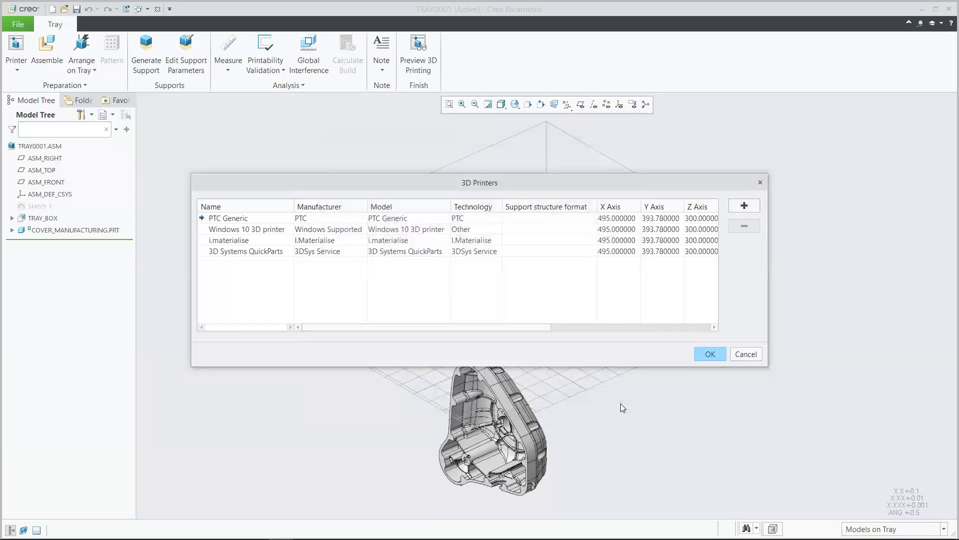
{"action": "left_click", "coordinate": [739, 354]}
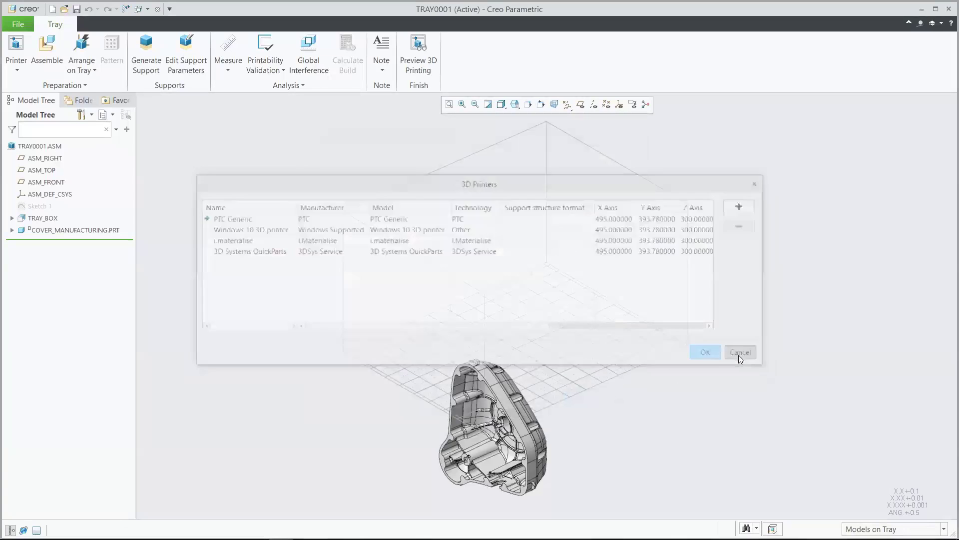
Show the coordinate systems and position the cover on the tray by its build direction
{"action": "left_click", "coordinate": [620, 105]}
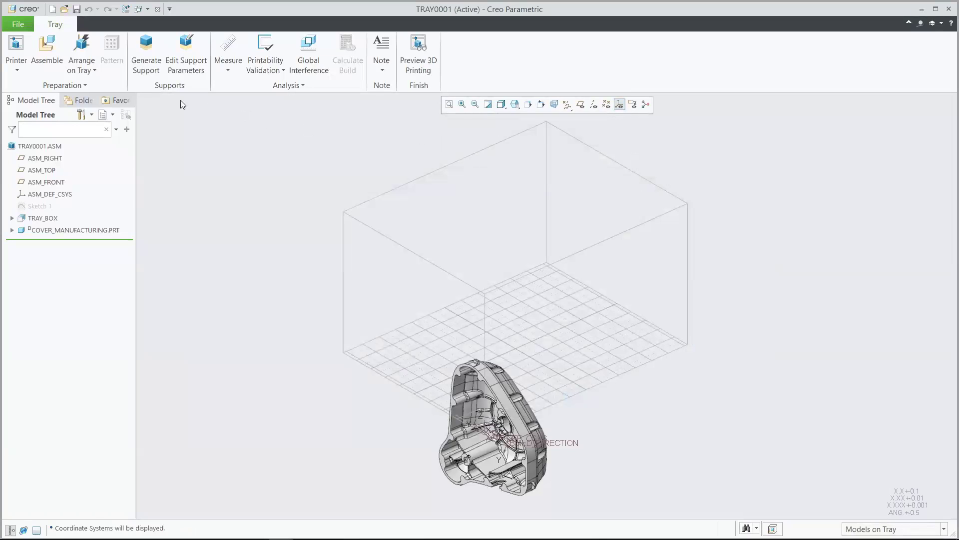
{"action": "left_click", "coordinate": [93, 70]}
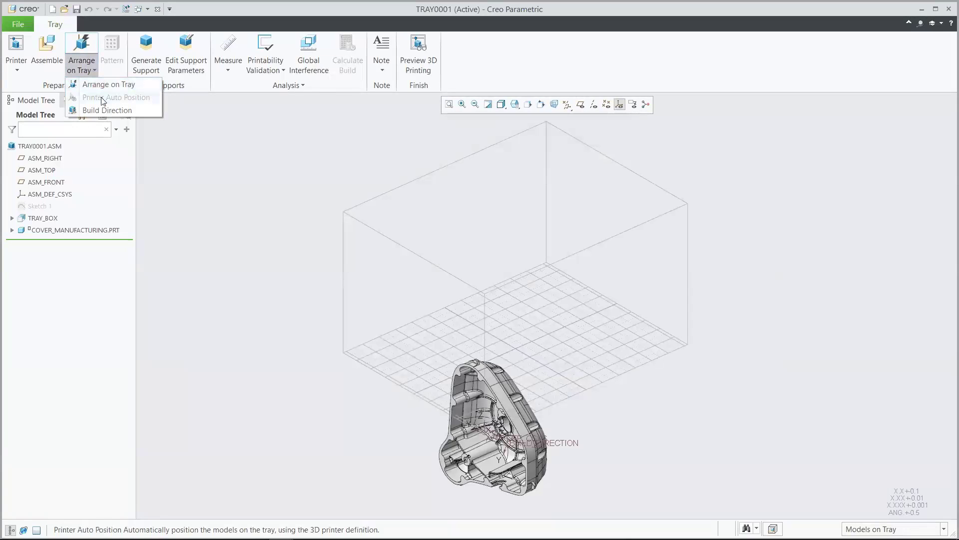
{"action": "left_click", "coordinate": [107, 110]}
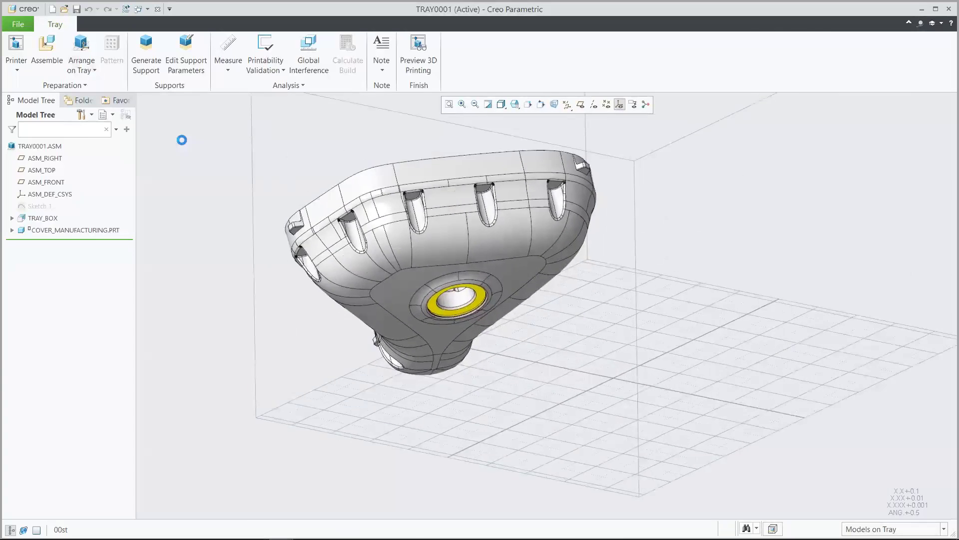
Generate supports for the cover with the Demo.txt support structure profile, checking the profile's self-supporting angle first
{"action": "left_click", "coordinate": [194, 52]}
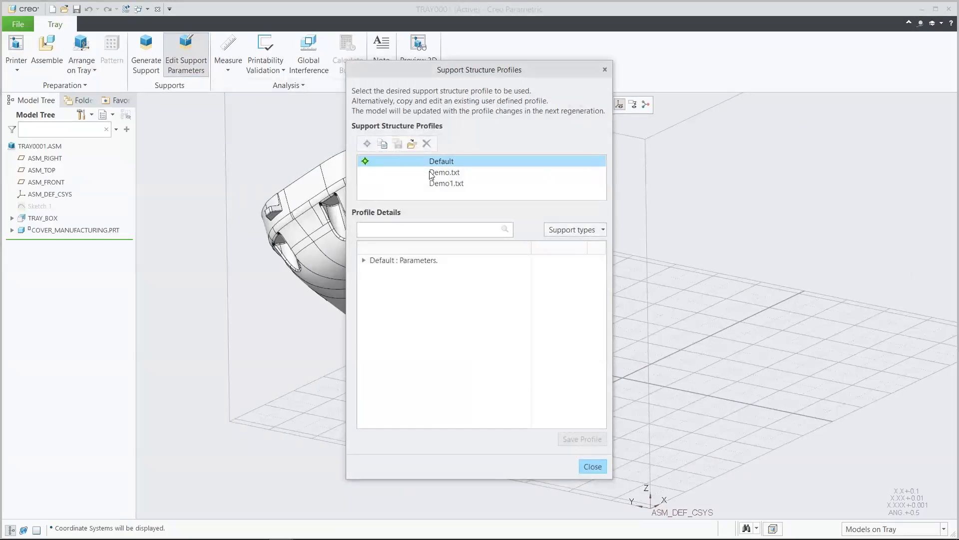
{"action": "left_click", "coordinate": [431, 173]}
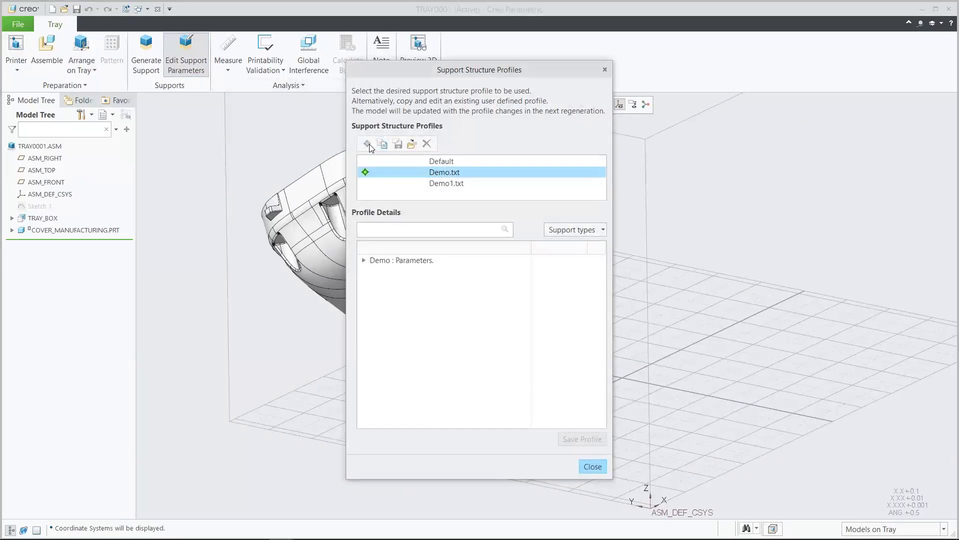
{"action": "left_click", "coordinate": [364, 262]}
{"action": "left_click", "coordinate": [375, 272]}
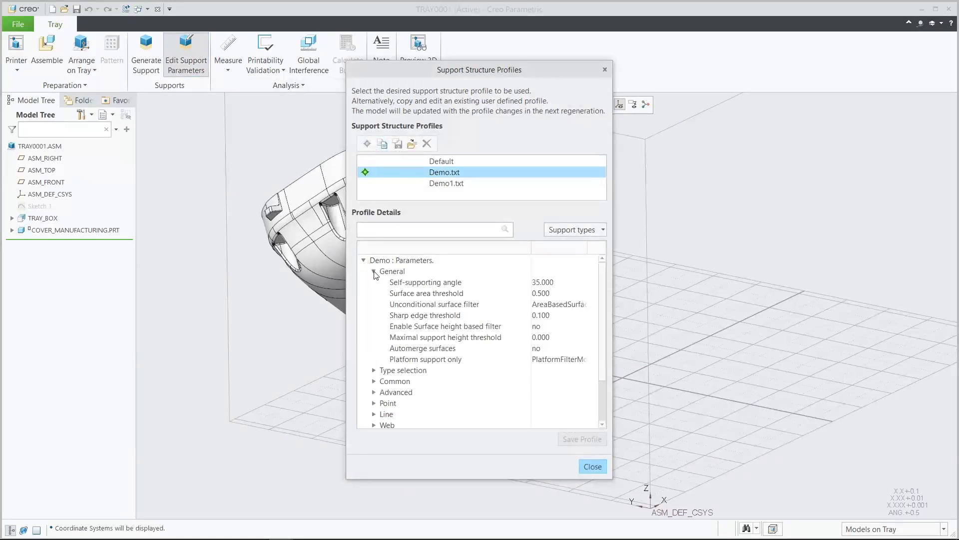
{"action": "left_click", "coordinate": [414, 283]}
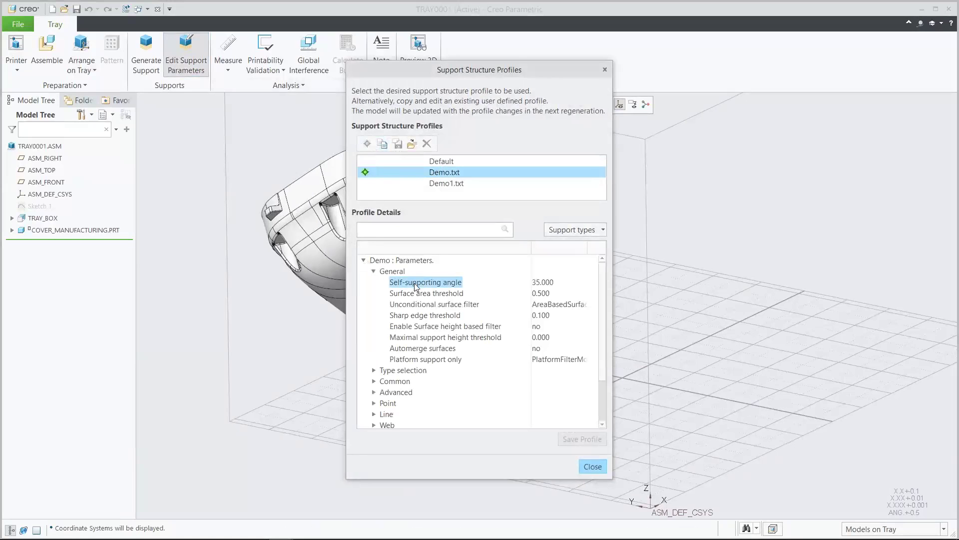
{"action": "left_click", "coordinate": [556, 283]}
{"action": "left_click", "coordinate": [562, 283]}
{"action": "left_click", "coordinate": [592, 466]}
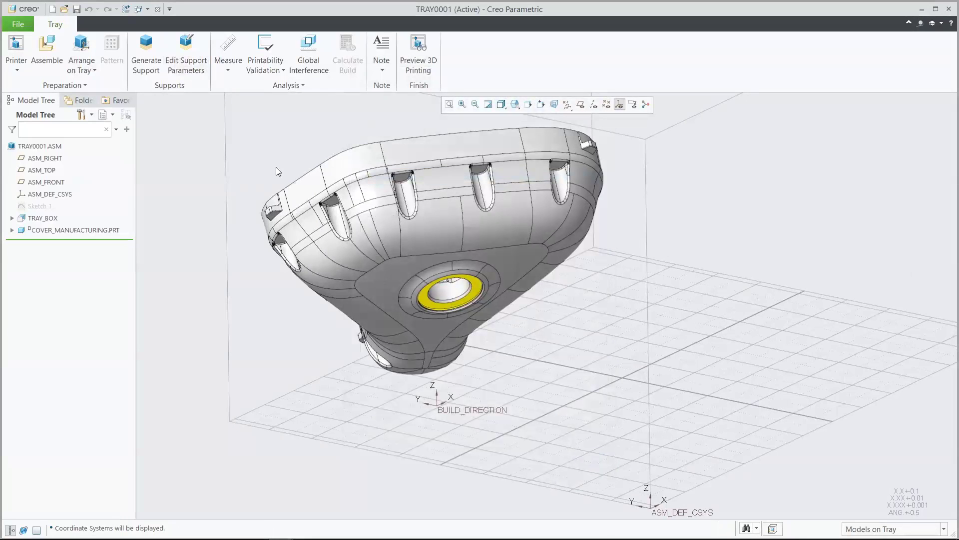
{"action": "left_click", "coordinate": [145, 47]}
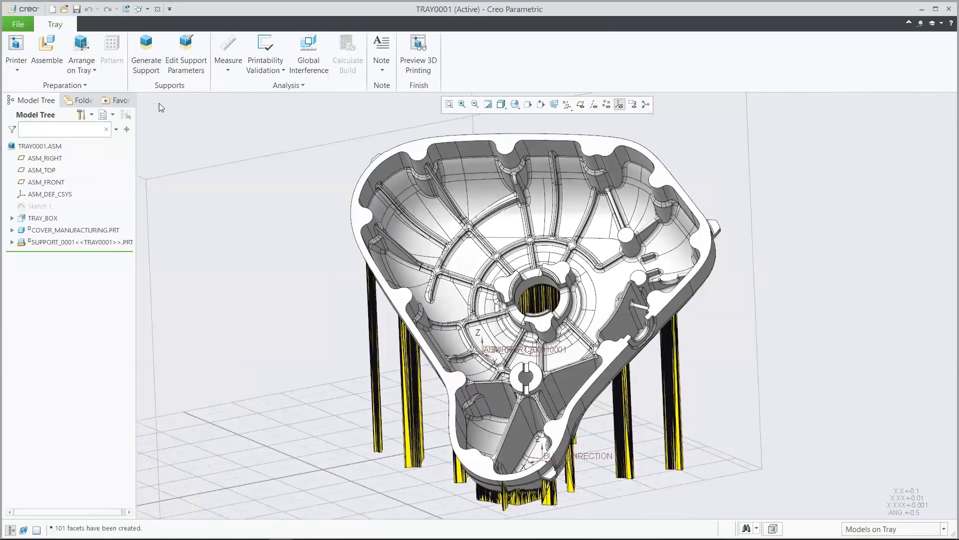
Switch the support structure profile to Demo1.txt and check its self-supporting angle
{"action": "left_click", "coordinate": [181, 56]}
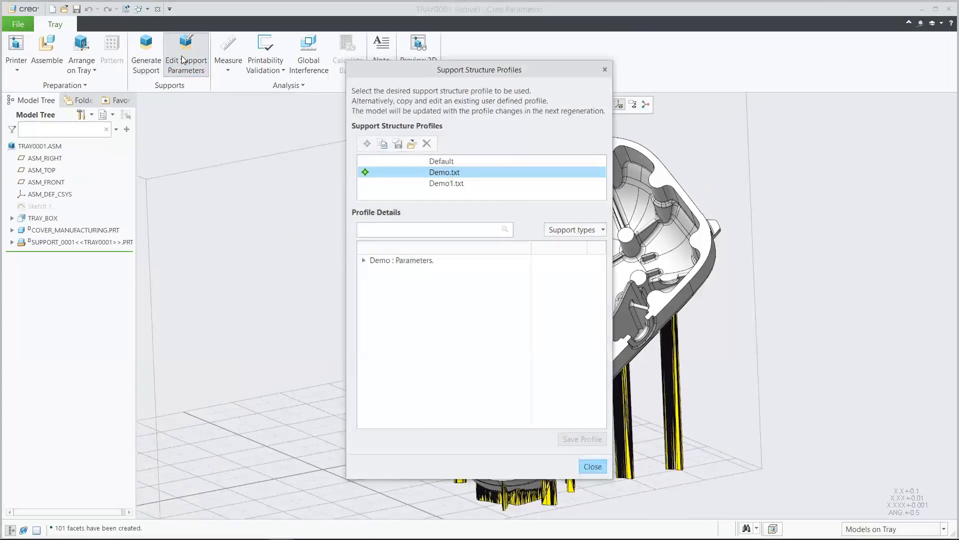
{"action": "left_click", "coordinate": [414, 184]}
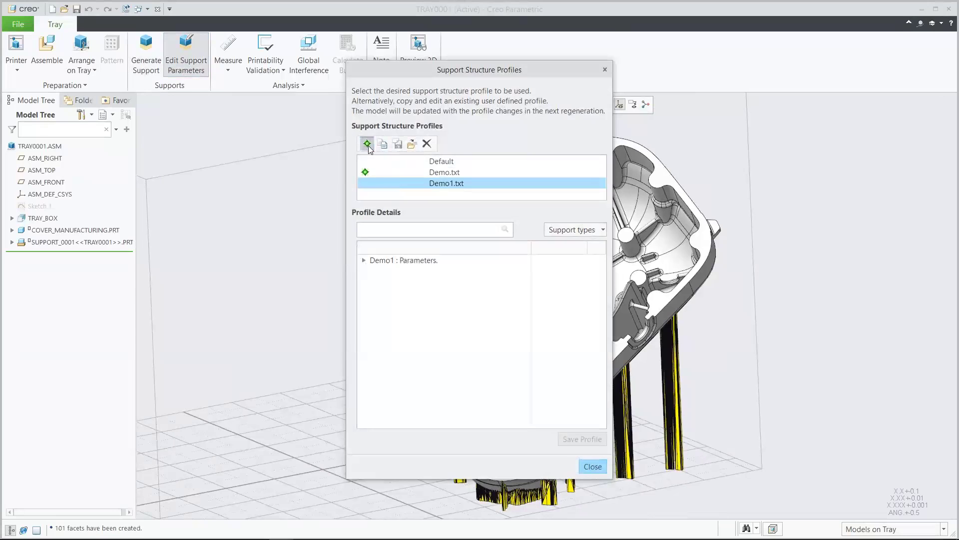
{"action": "left_click", "coordinate": [364, 261]}
{"action": "left_click", "coordinate": [374, 271]}
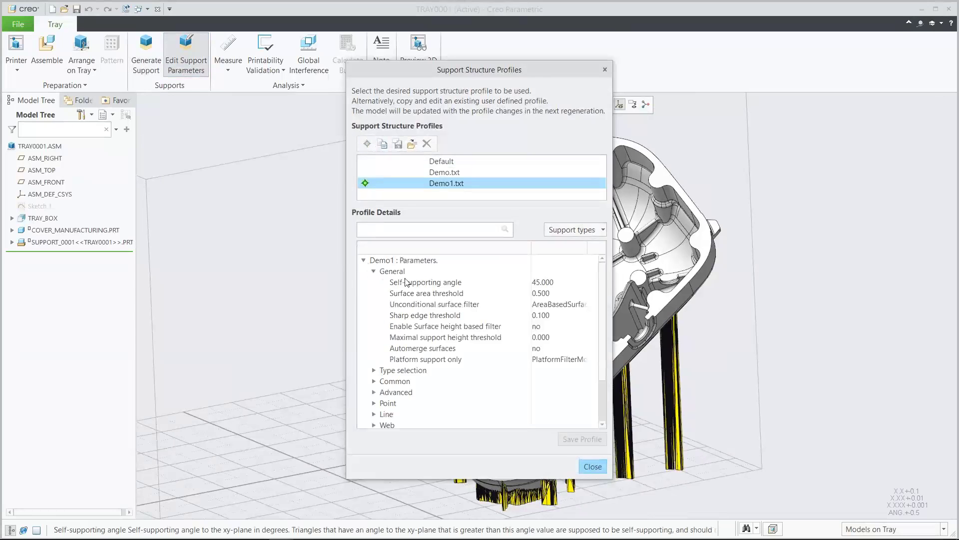
{"action": "left_click", "coordinate": [443, 282]}
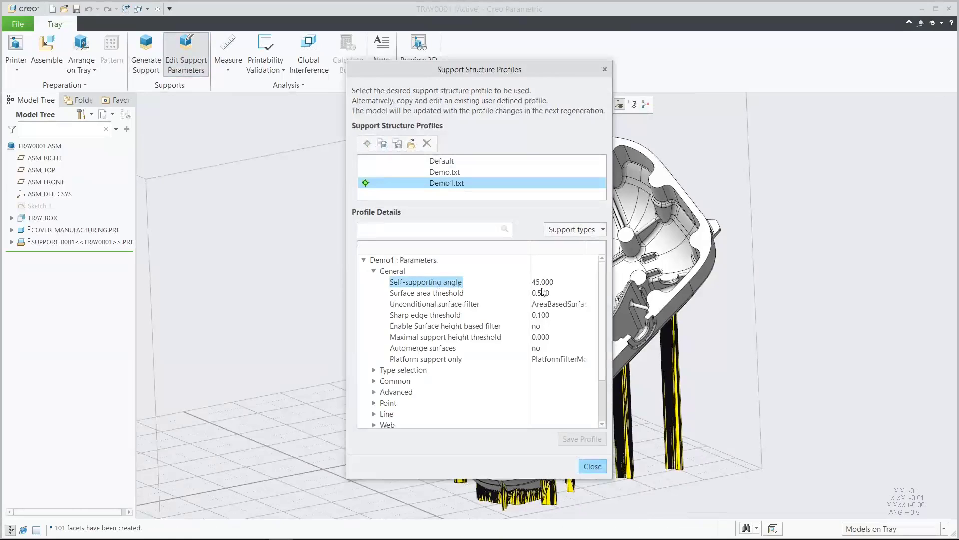
{"action": "left_click", "coordinate": [558, 285]}
{"action": "left_click", "coordinate": [563, 283]}
{"action": "left_click", "coordinate": [591, 465]}
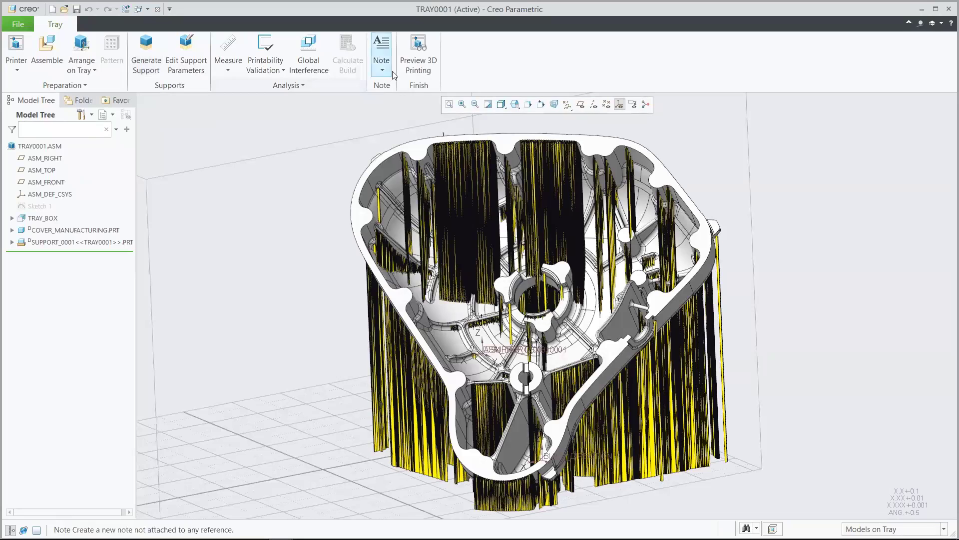
Open the 3D printing preview and slice the tray, saving the slices as tray0001.zip in AMX_Demo
{"action": "left_click", "coordinate": [418, 51]}
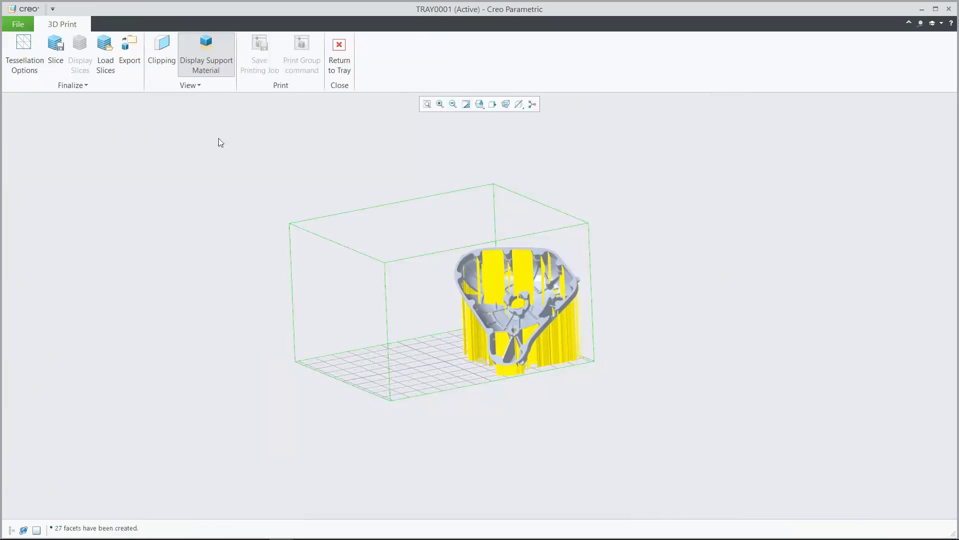
{"action": "left_click", "coordinate": [59, 46]}
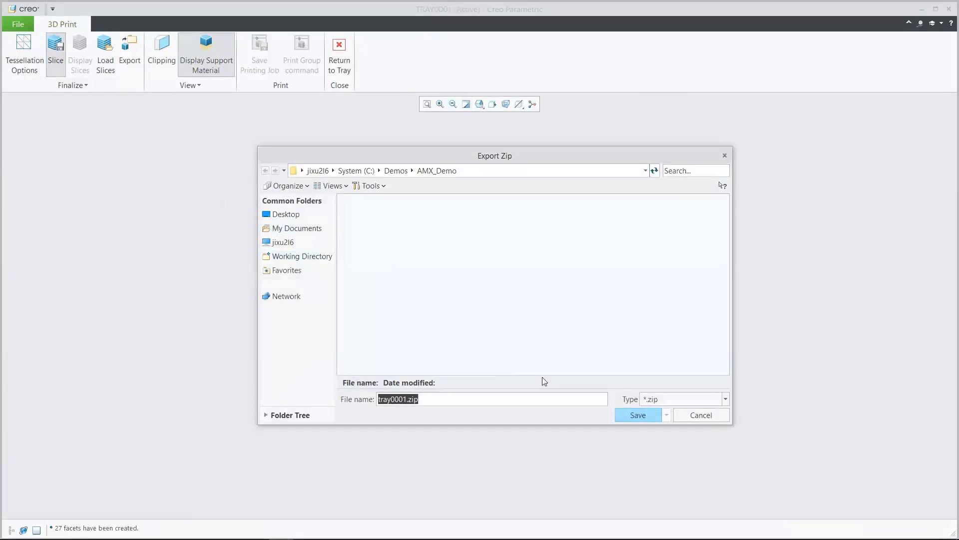
{"action": "left_click", "coordinate": [631, 418]}
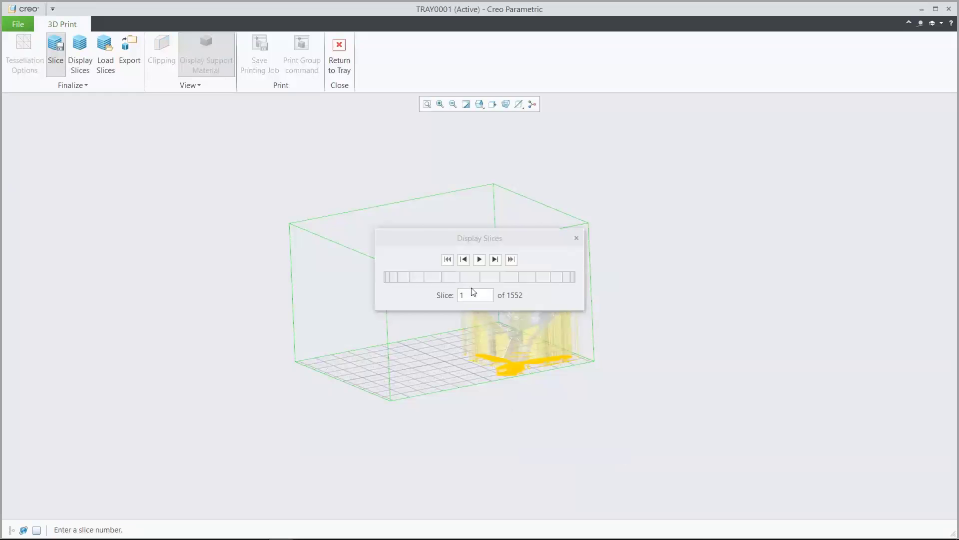
Play through all print slices of the cover and its supports in the TOP view, and close the slice display
{"action": "left_click_drag", "start_coordinate": [477, 234], "coordinate": [116, 174]}
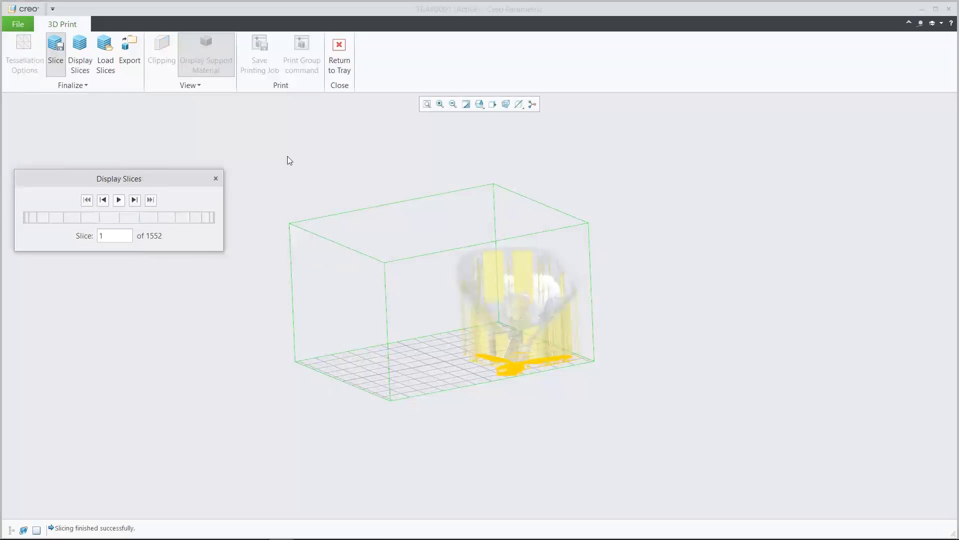
{"action": "left_click", "coordinate": [479, 104]}
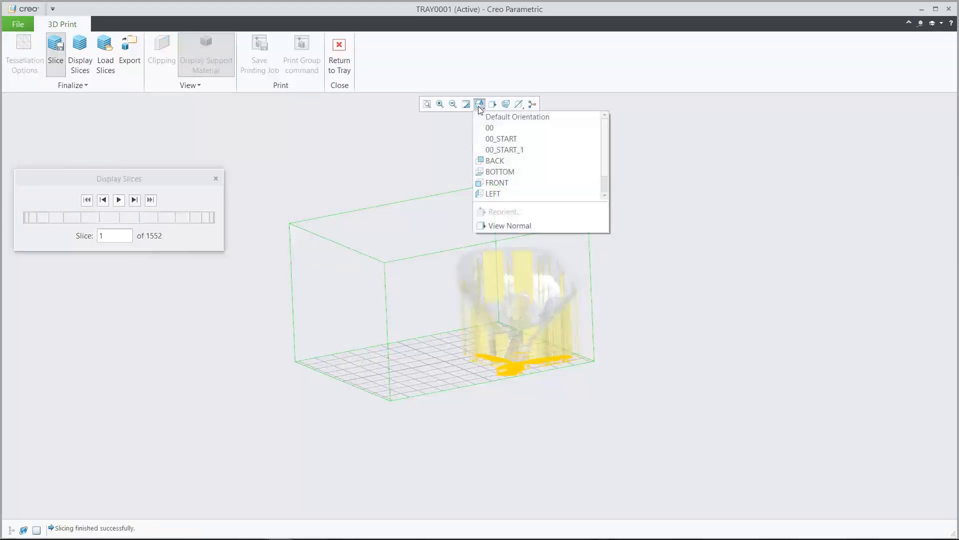
{"action": "scroll", "coordinate": [539, 169], "scroll_direction": "down", "scroll_amount": 2}
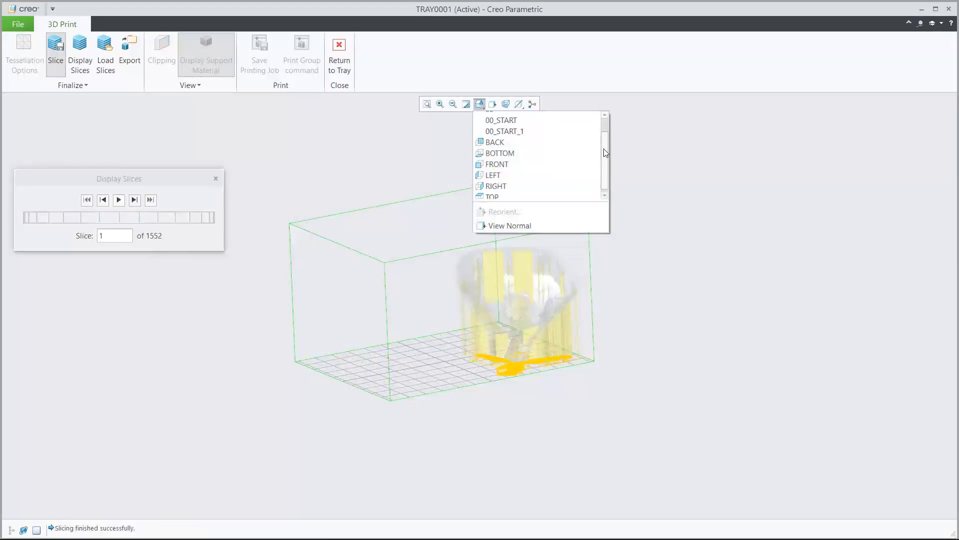
{"action": "left_click", "coordinate": [514, 195]}
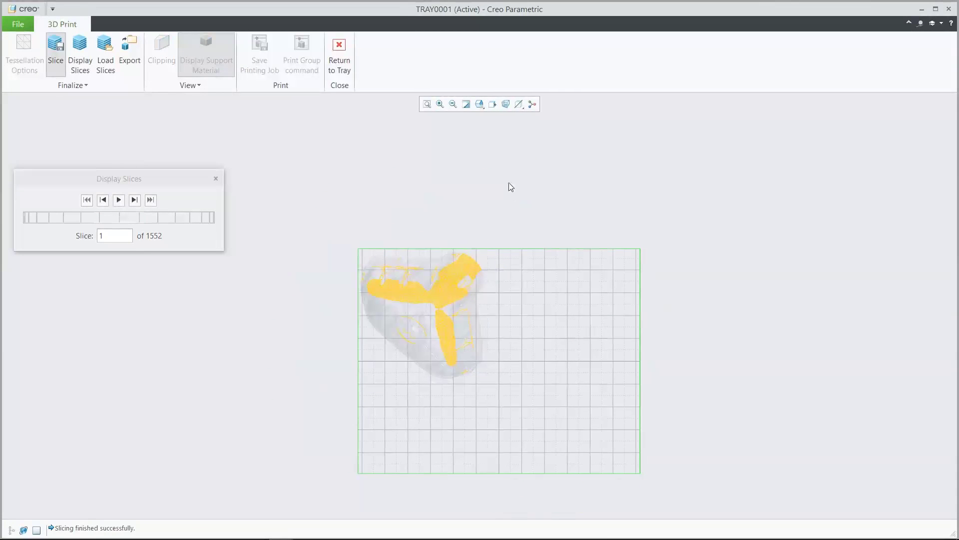
{"action": "left_click", "coordinate": [440, 104]}
{"action": "left_click", "coordinate": [352, 239]}
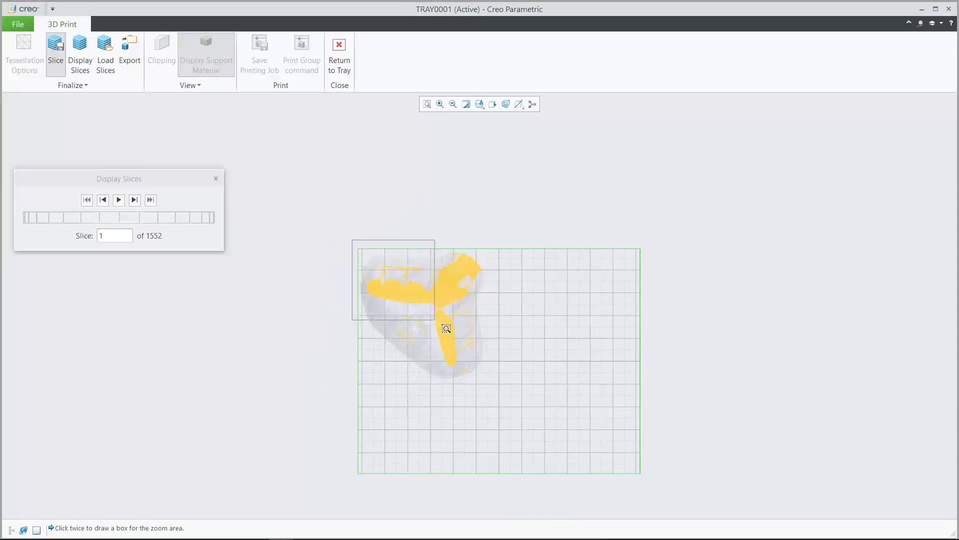
{"action": "left_click", "coordinate": [493, 384]}
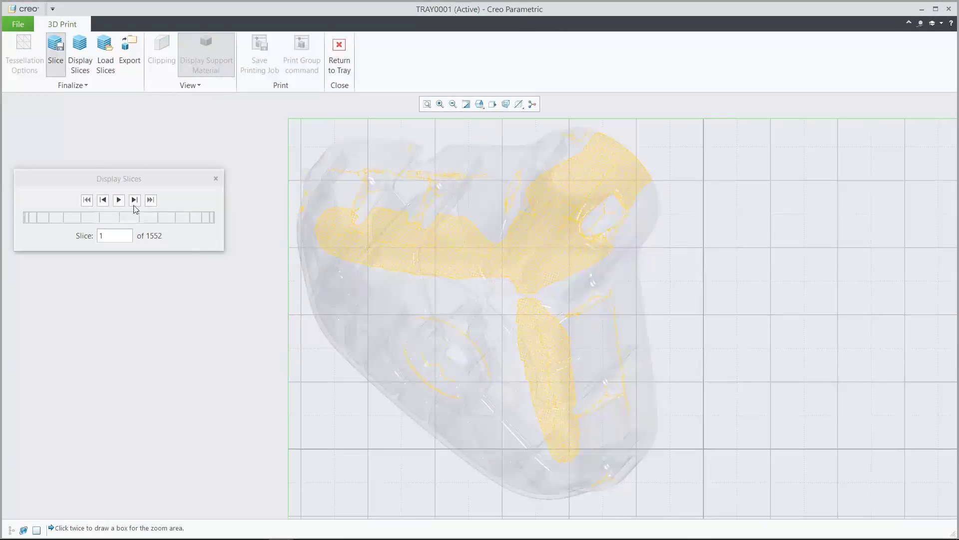
{"action": "left_click", "coordinate": [119, 199]}
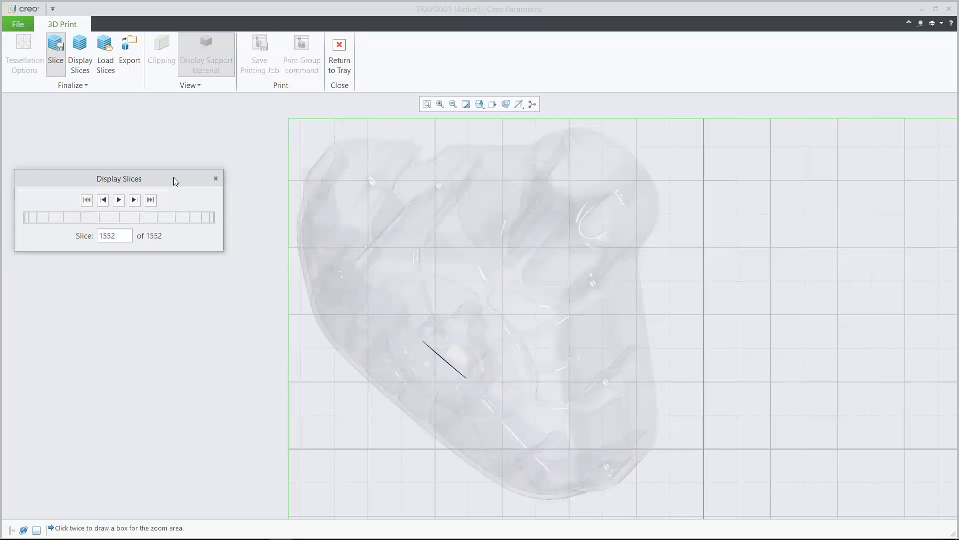
{"action": "left_click", "coordinate": [215, 178]}
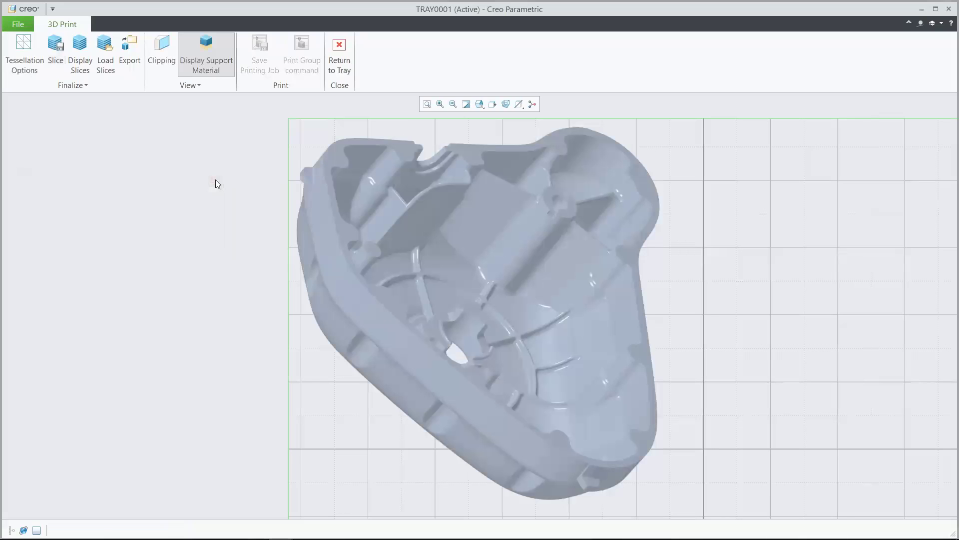
Leave the print preview and close the tray and cover windows to return to the motorcycle assembly
{"action": "left_click", "coordinate": [334, 69]}
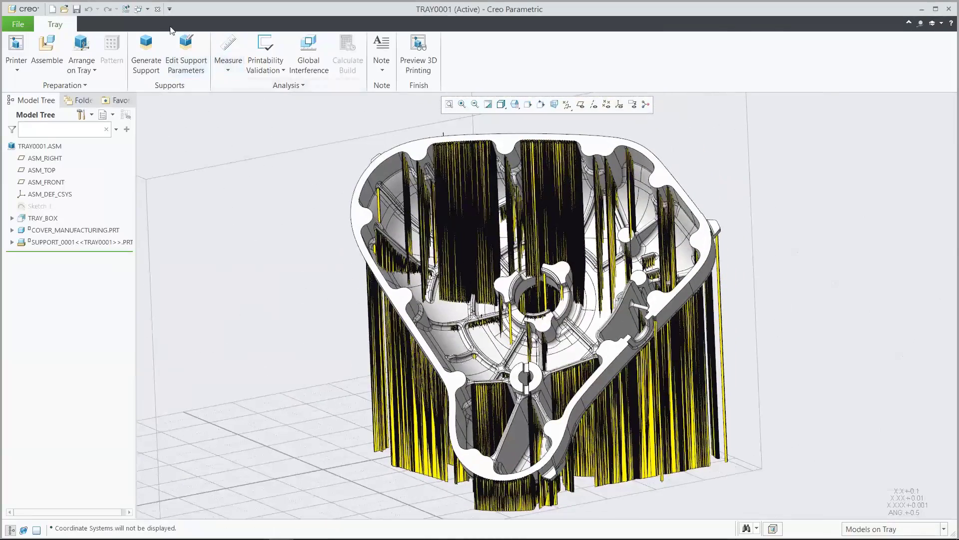
{"action": "left_click", "coordinate": [157, 9]}
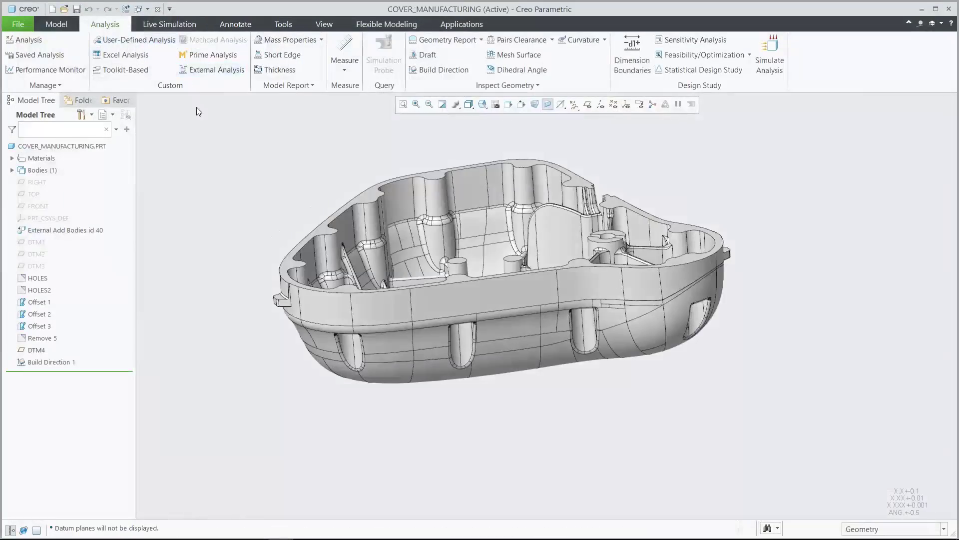
{"action": "left_click", "coordinate": [158, 9]}
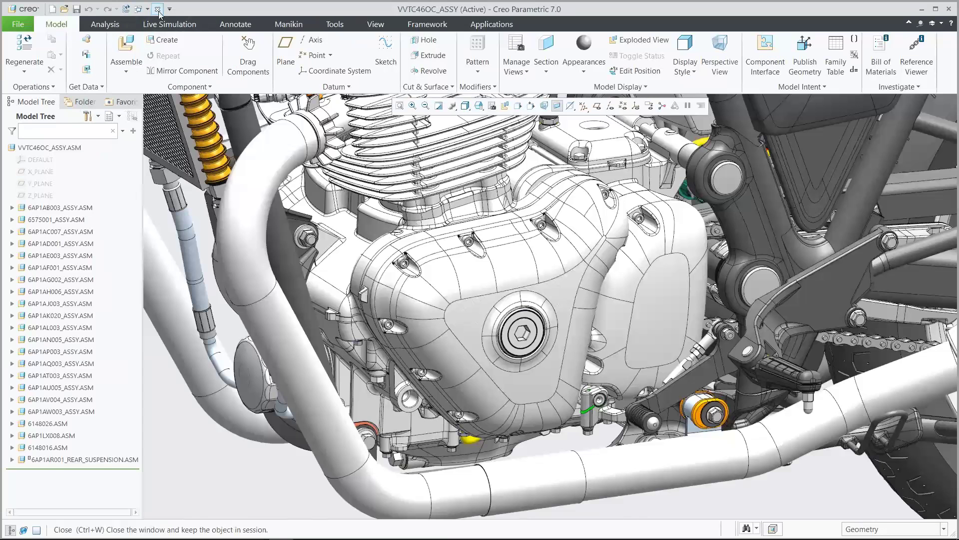